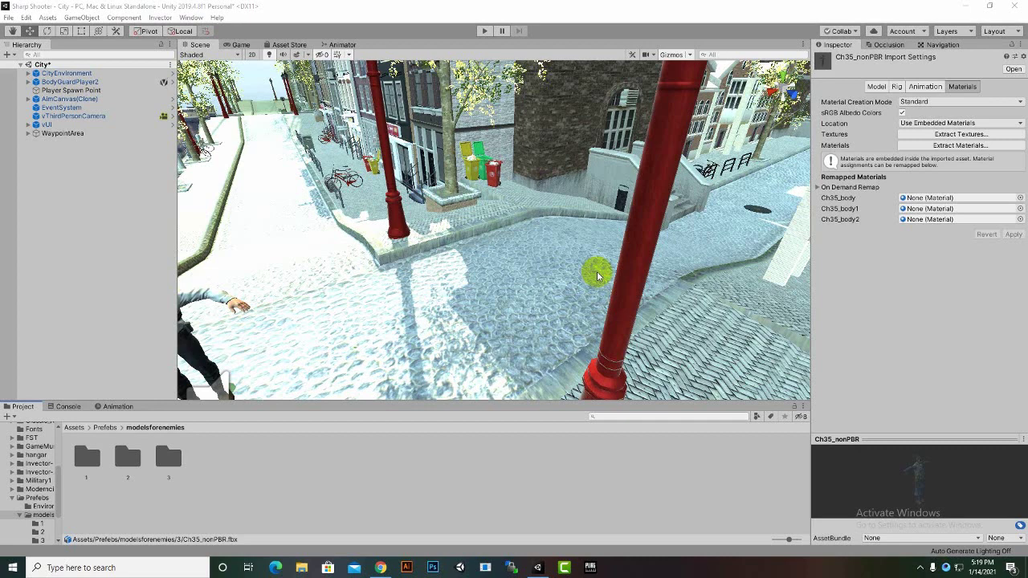
Start a new AI in the Invector AI creator and assign Ch05_nonPBR from enemy model folder 2 as its character model.
scroll(597, 272, down, 5)
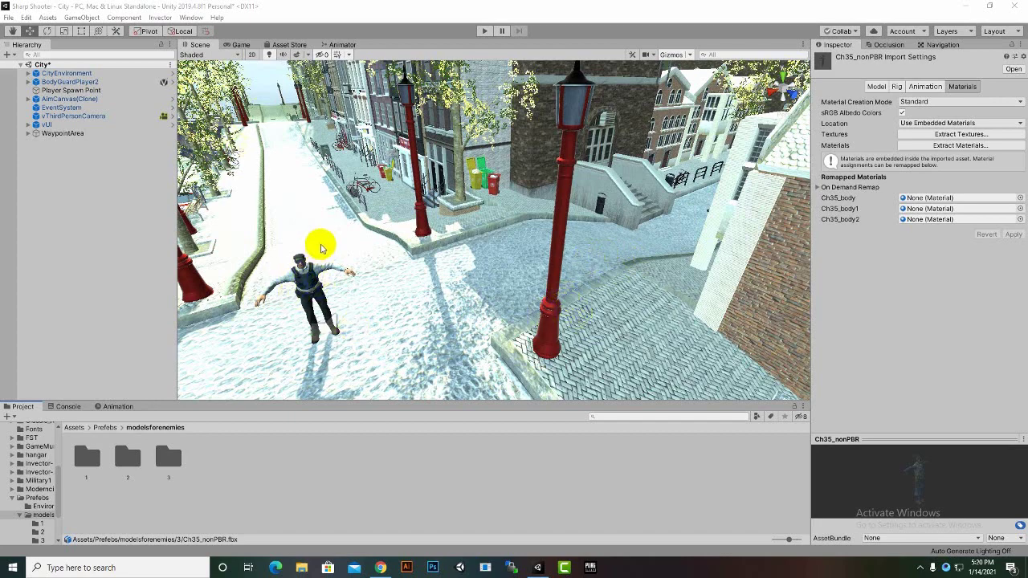
scroll(338, 277, down, 3)
alt+drag(333, 273, 526, 302)
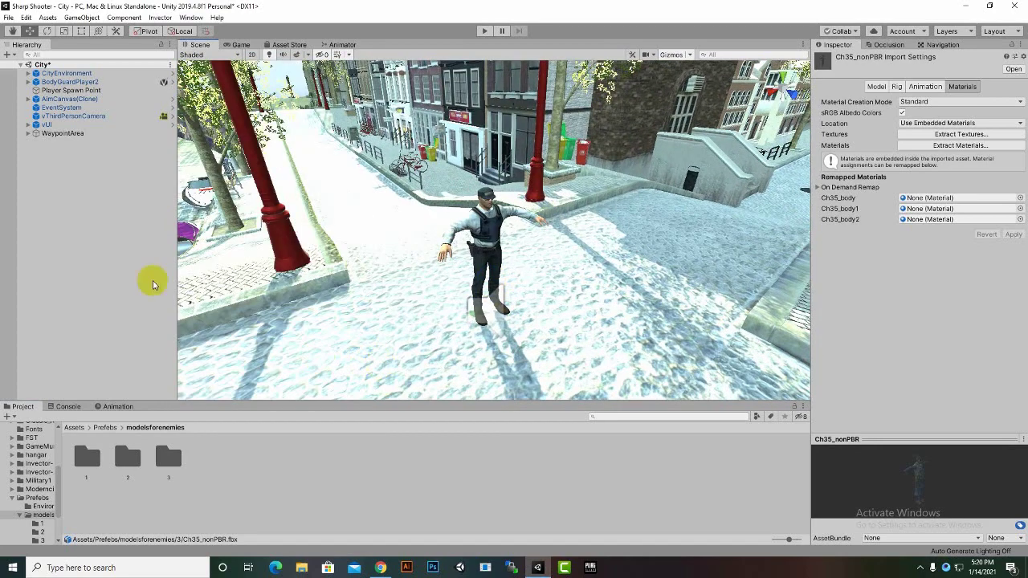
click(160, 17)
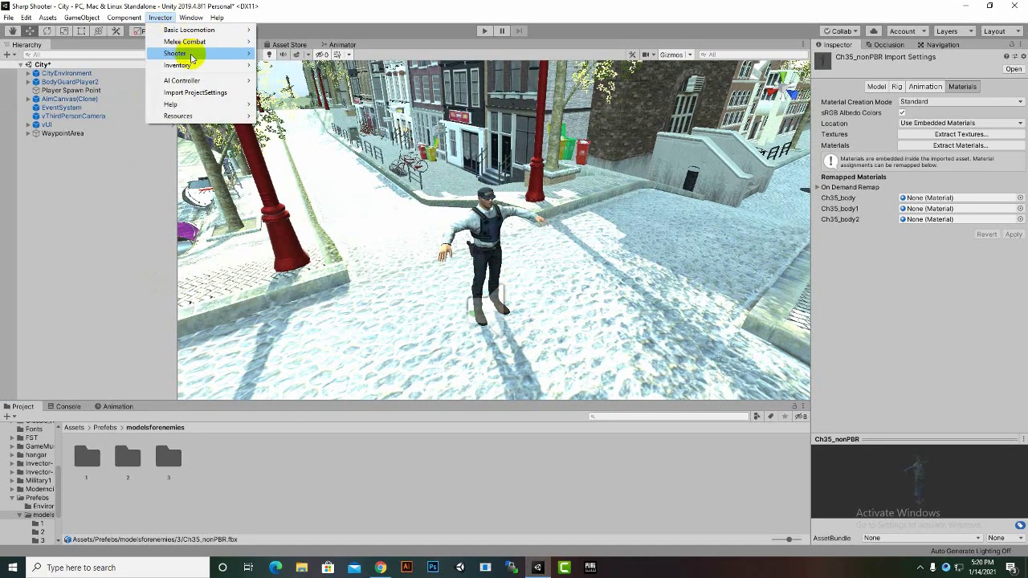
click(192, 81)
click(303, 81)
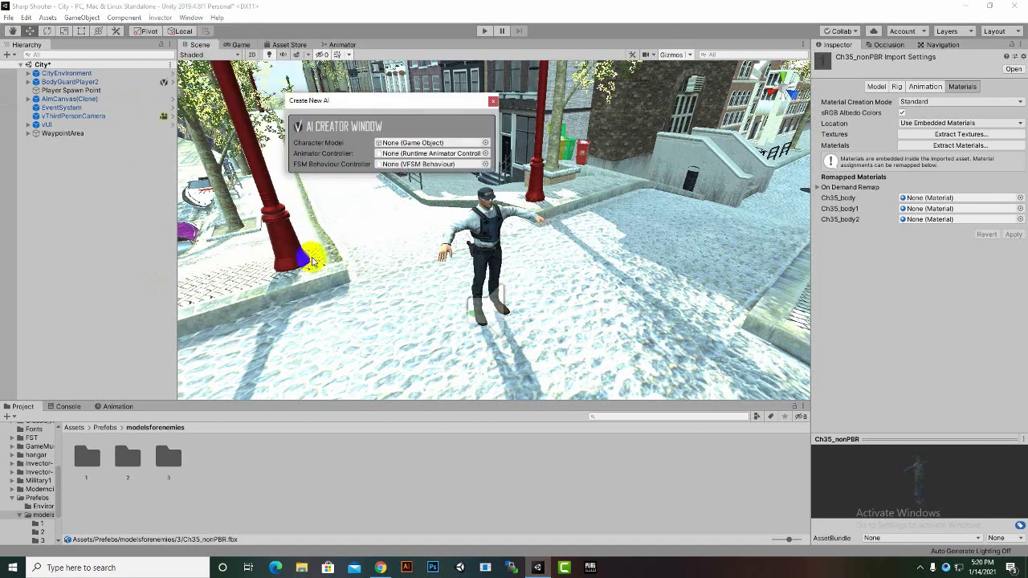
click(123, 463)
double_click(125, 460)
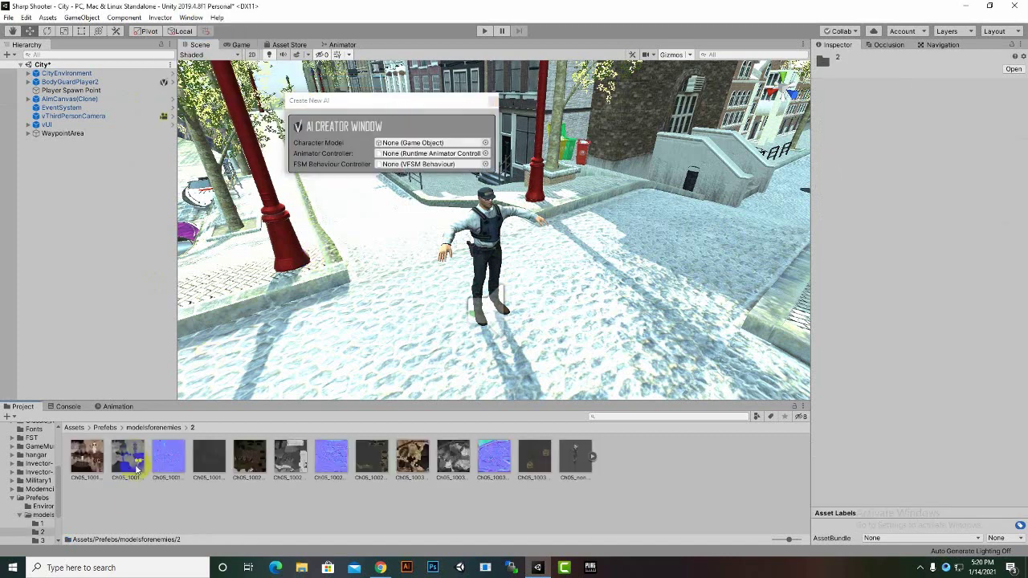
drag(592, 463, 414, 145)
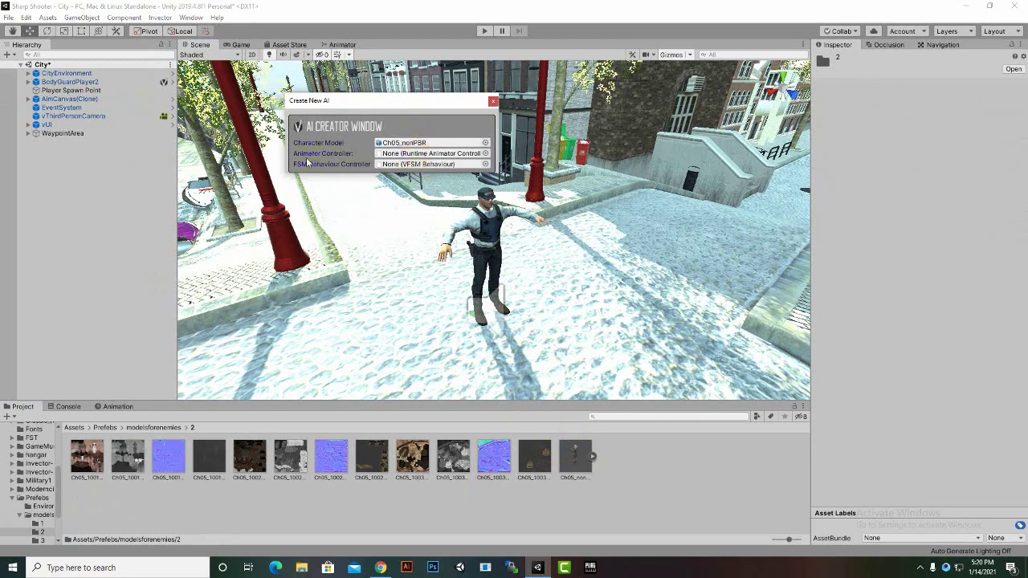
Assign Invector@AI_MeleeCombat as the new AI's animator controller.
click(485, 153)
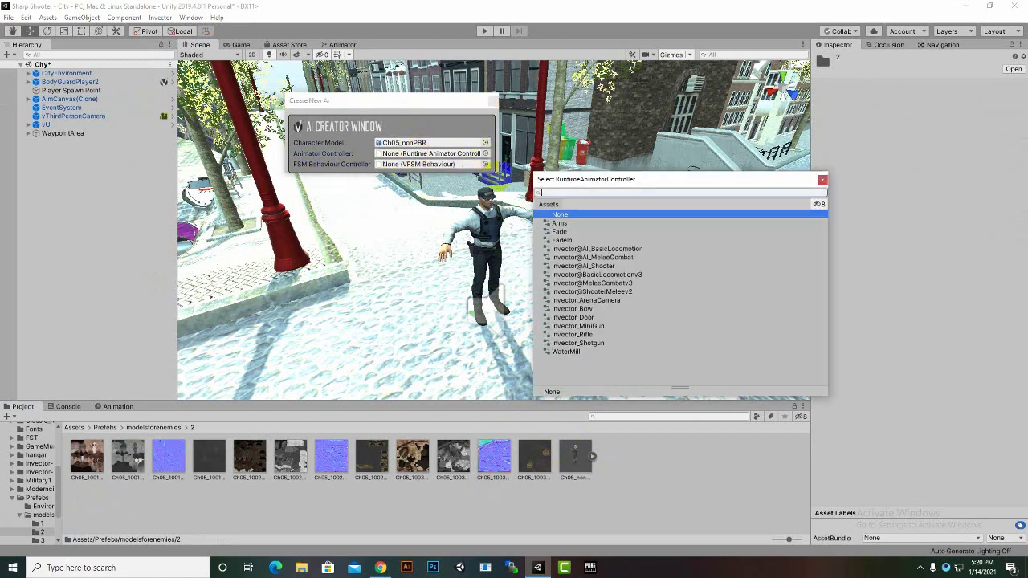
click(594, 257)
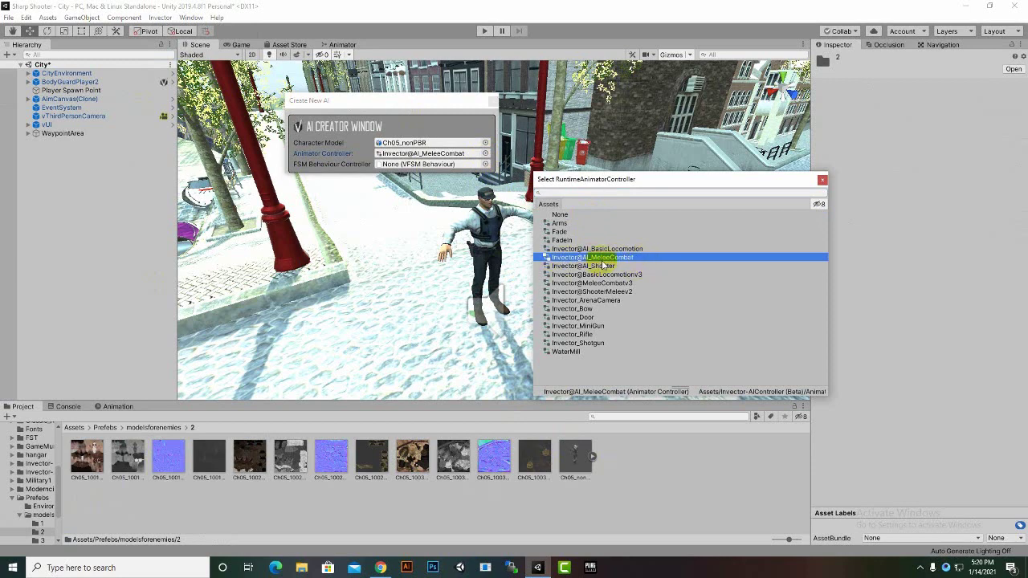
double_click(626, 259)
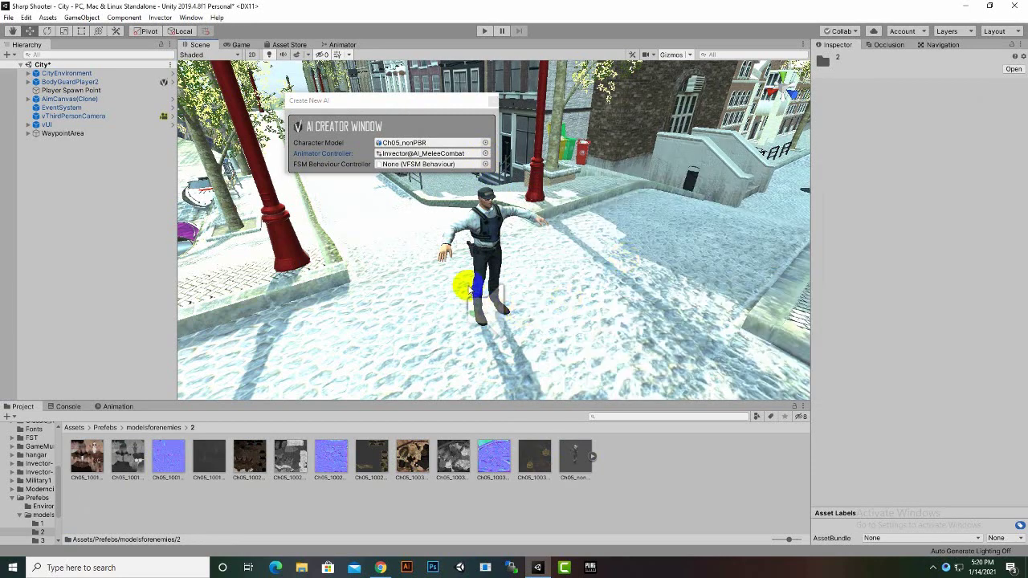
Assign the FSM_Melee behaviour to the new AI and create the character.
click(485, 164)
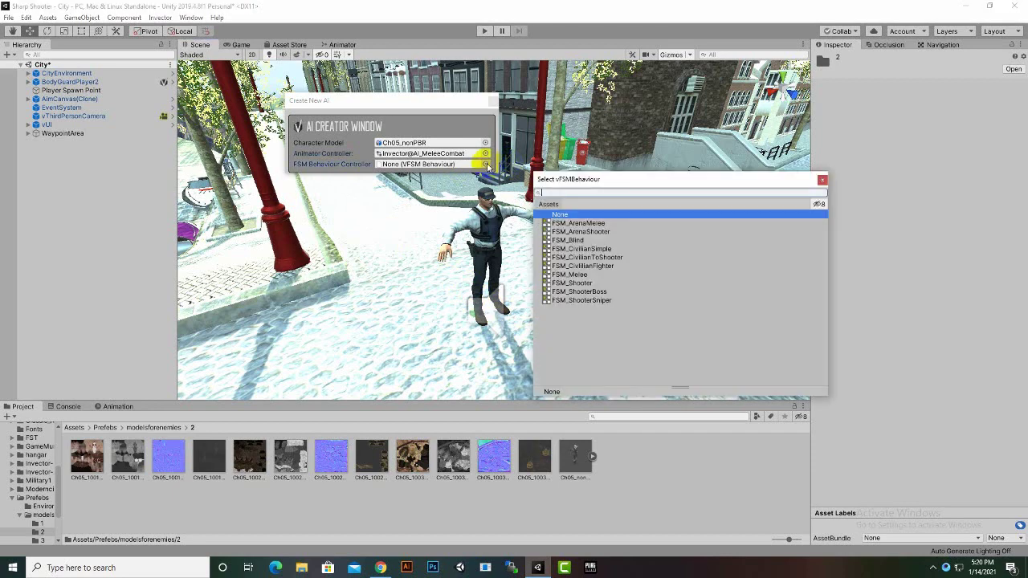
click(577, 275)
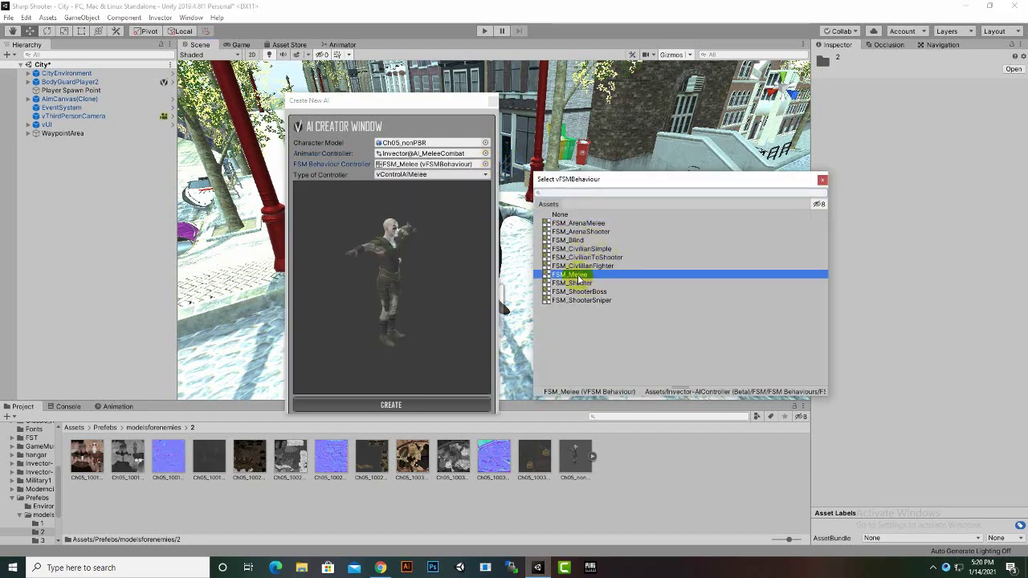
double_click(579, 276)
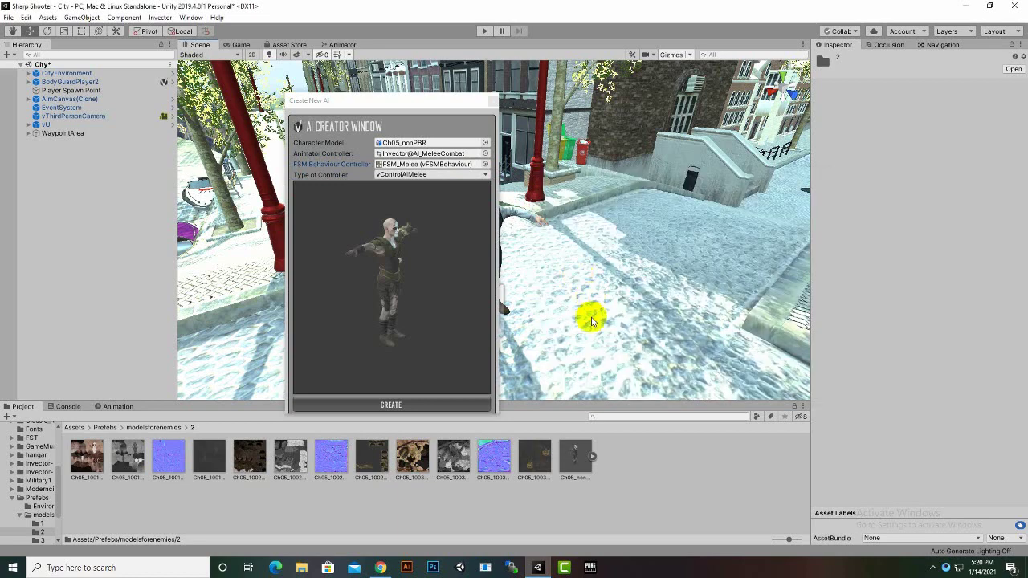
click(399, 407)
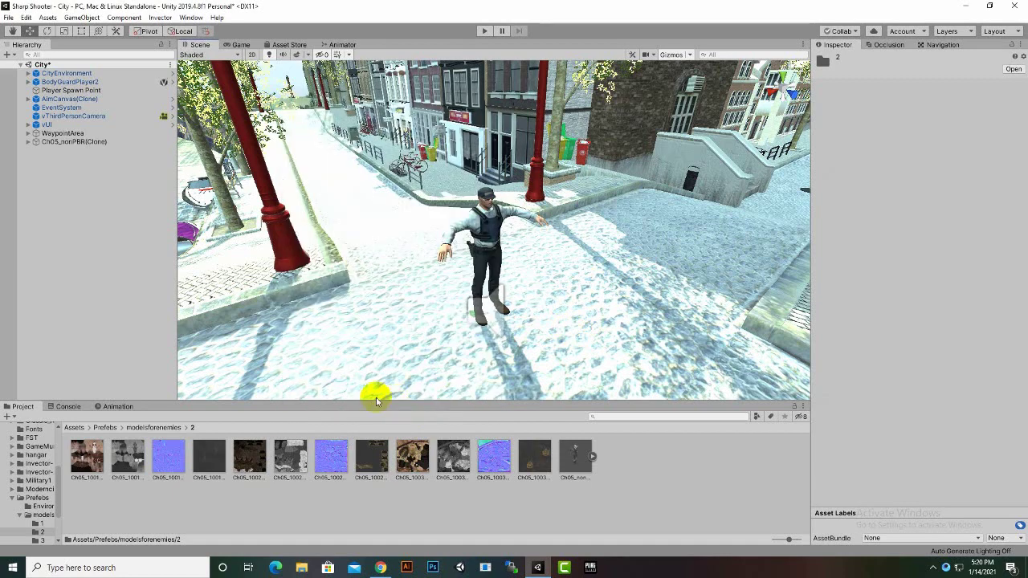
Locate the created Ch05_nonPBR enemy under the bridge and raise it to about Y 8.85.
click(68, 145)
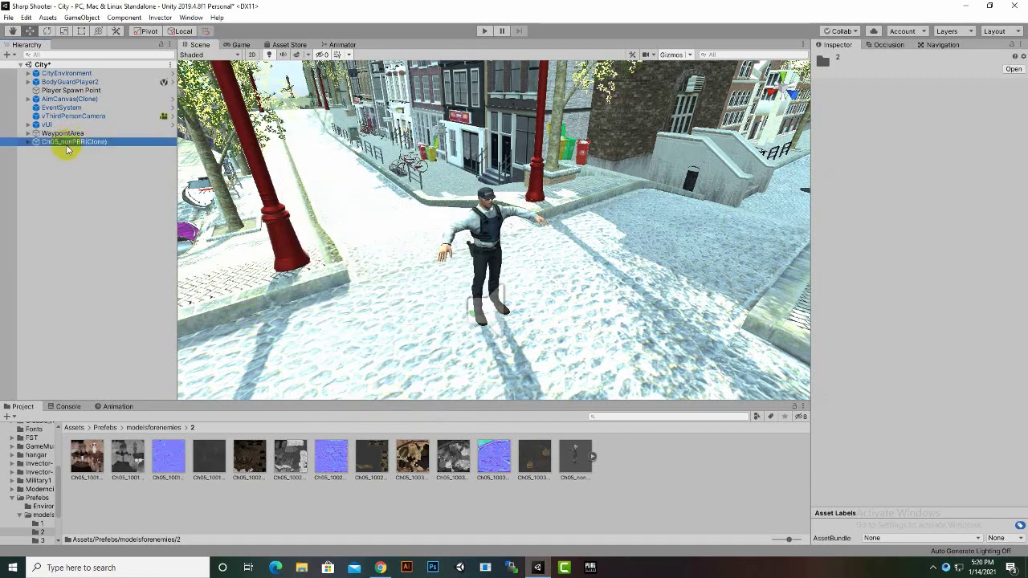
scroll(549, 306, down, 2)
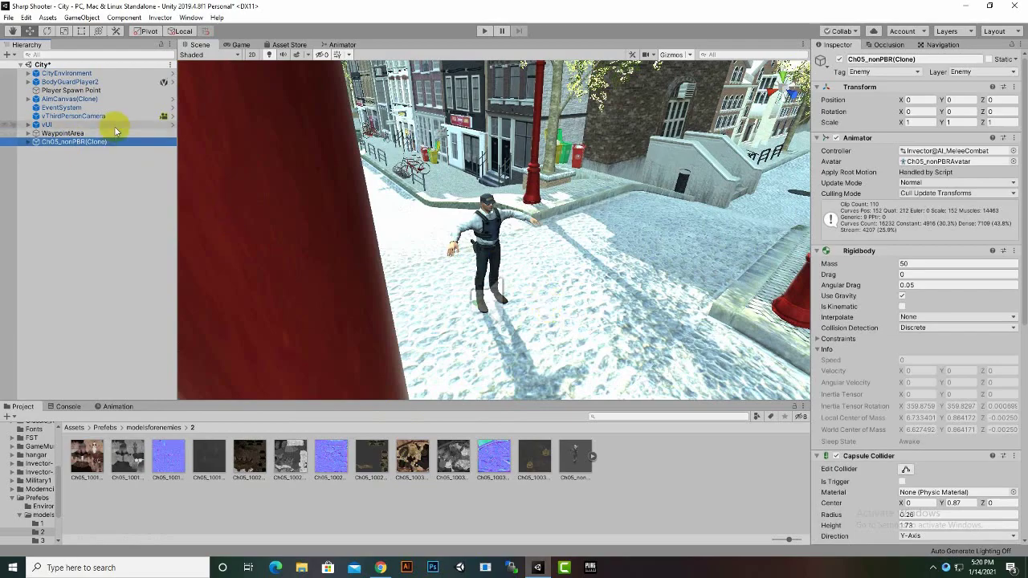
scroll(544, 280, down, 3)
key(f)
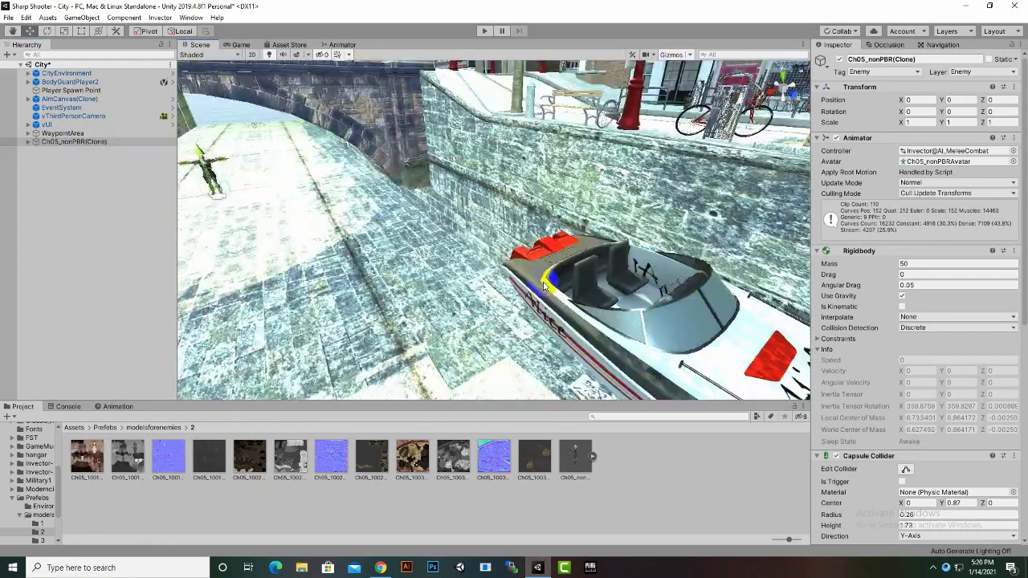
scroll(489, 298, down, 9)
scroll(492, 295, down, 10)
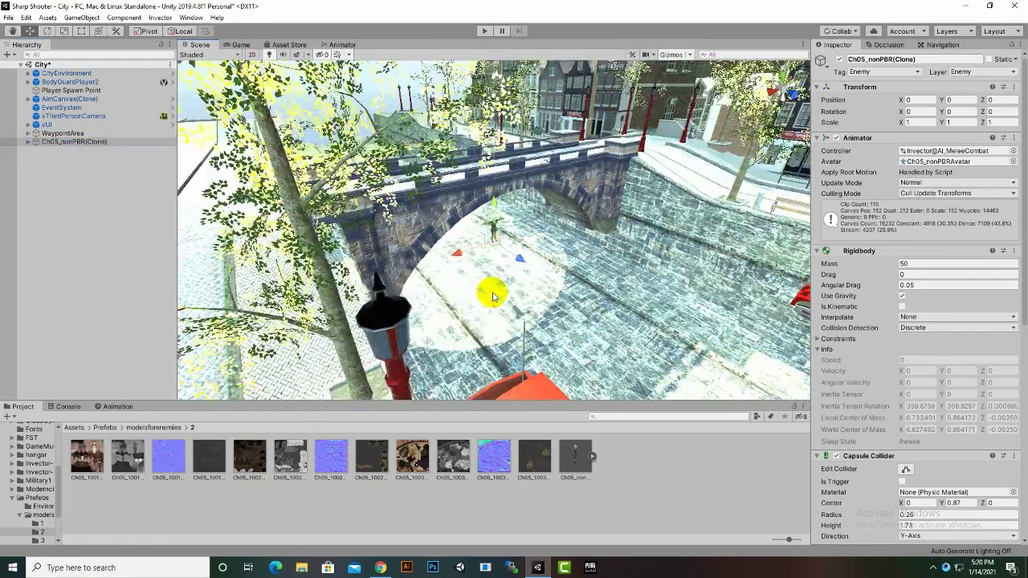
drag(502, 186, 519, 130)
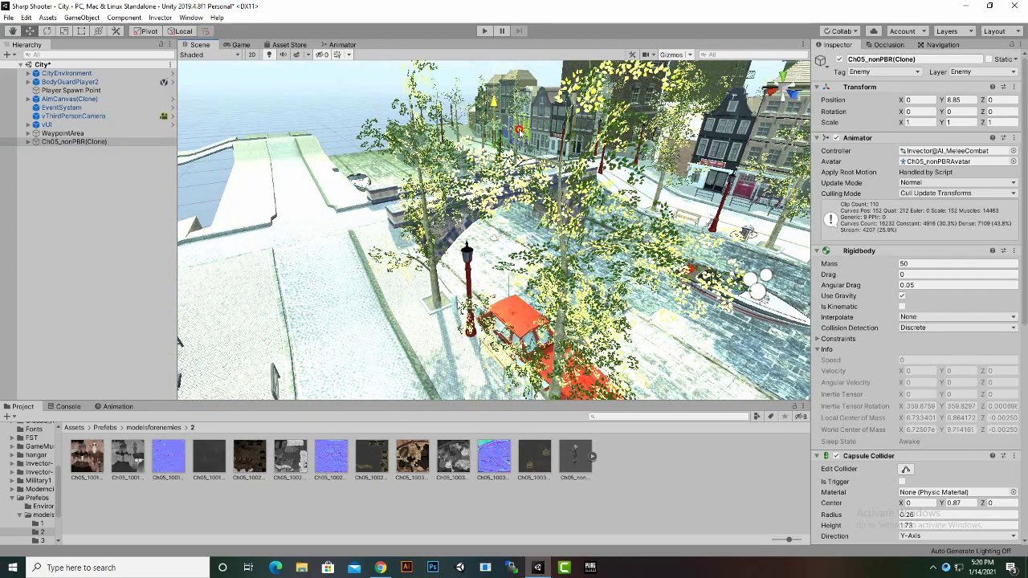
Move the enemy along the X axis to about -13.1, towards the street beside the canal.
scroll(537, 193, up, 6)
middle_drag(528, 203, 495, 260)
scroll(492, 273, up, 5)
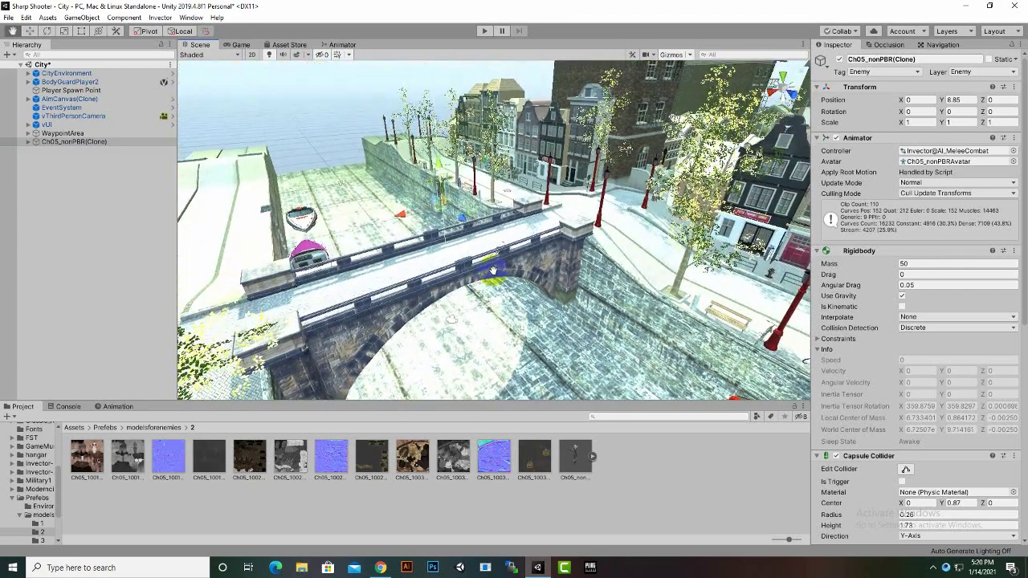
right_drag(491, 270, 444, 268)
scroll(444, 267, down, 3)
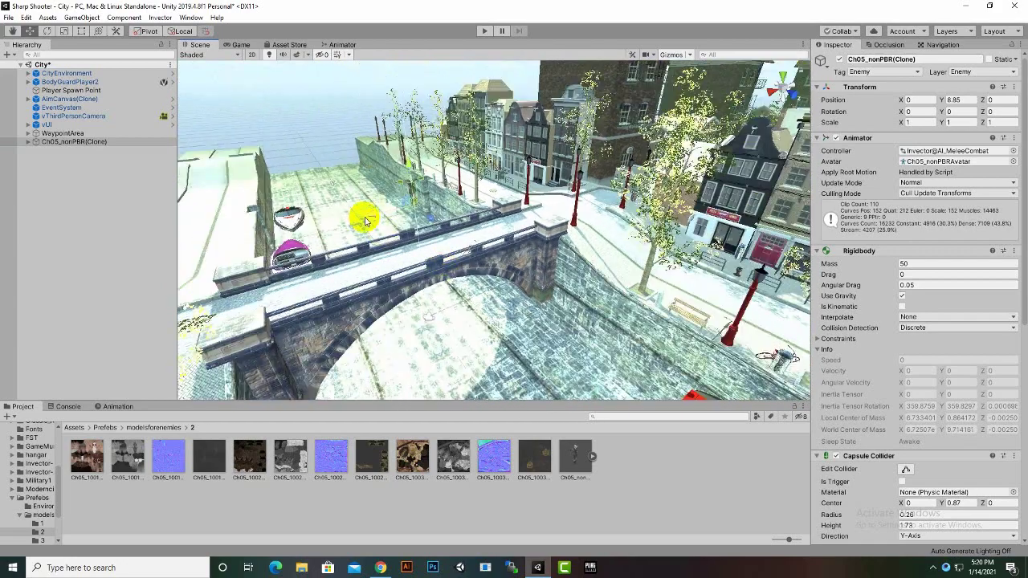
drag(362, 214, 573, 200)
scroll(606, 255, down, 3)
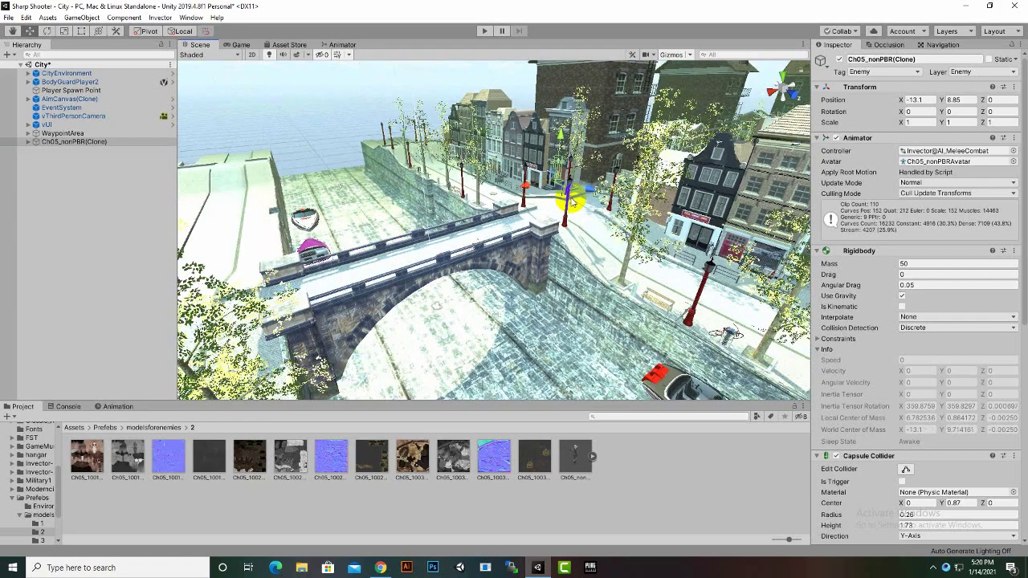
middle_drag(595, 266, 488, 249)
right_drag(487, 247, 422, 200)
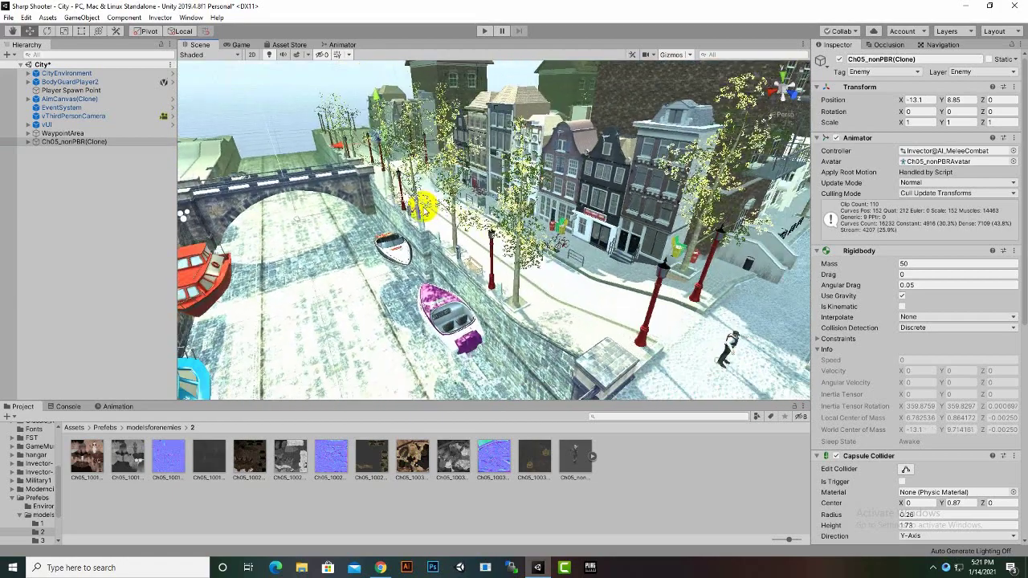
drag(401, 163, 512, 240)
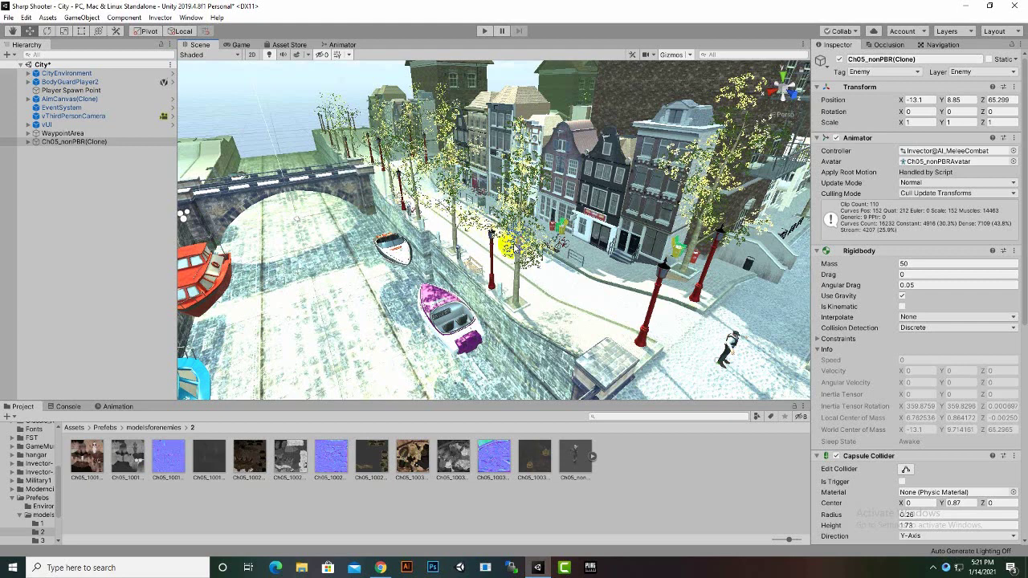
key(ctrl+z)
drag(397, 149, 613, 314)
scroll(512, 279, down, 6)
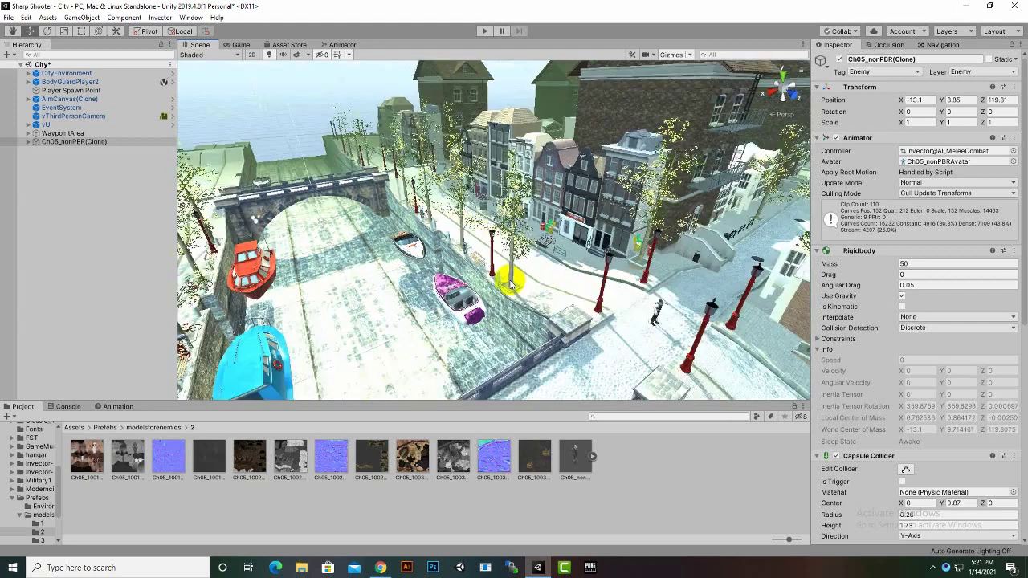
key(ctrl+z)
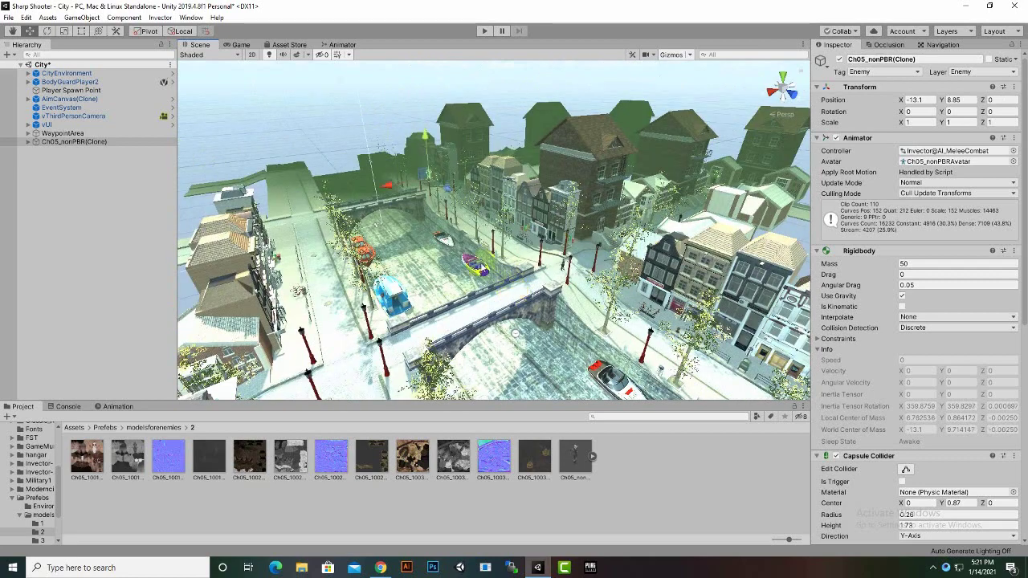
Position the enemy on the street near the player character at about X -18.16, Y 5.31, Z 43.26.
drag(447, 188, 514, 250)
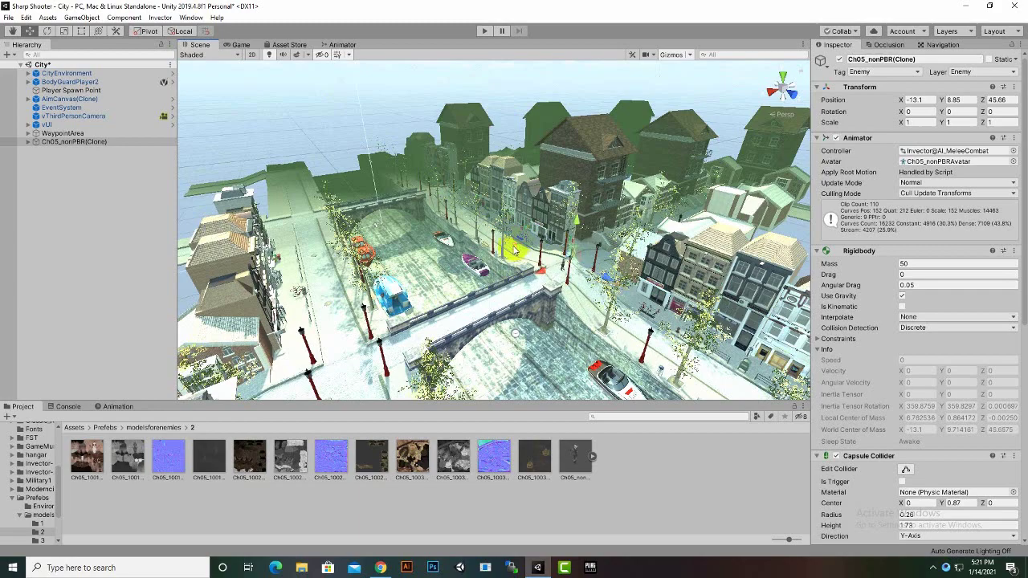
key(f)
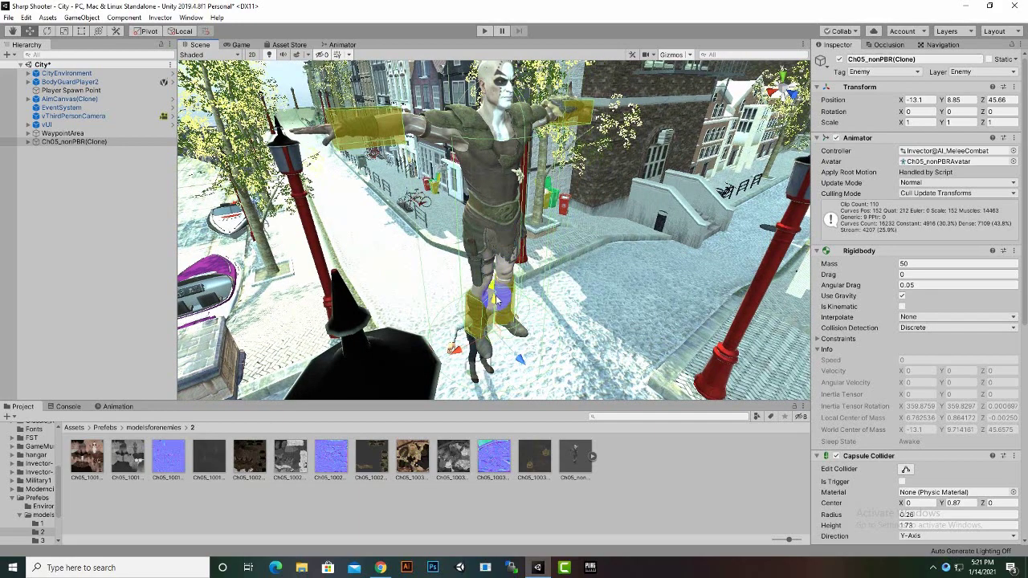
drag(496, 299, 494, 392)
scroll(499, 297, down, 5)
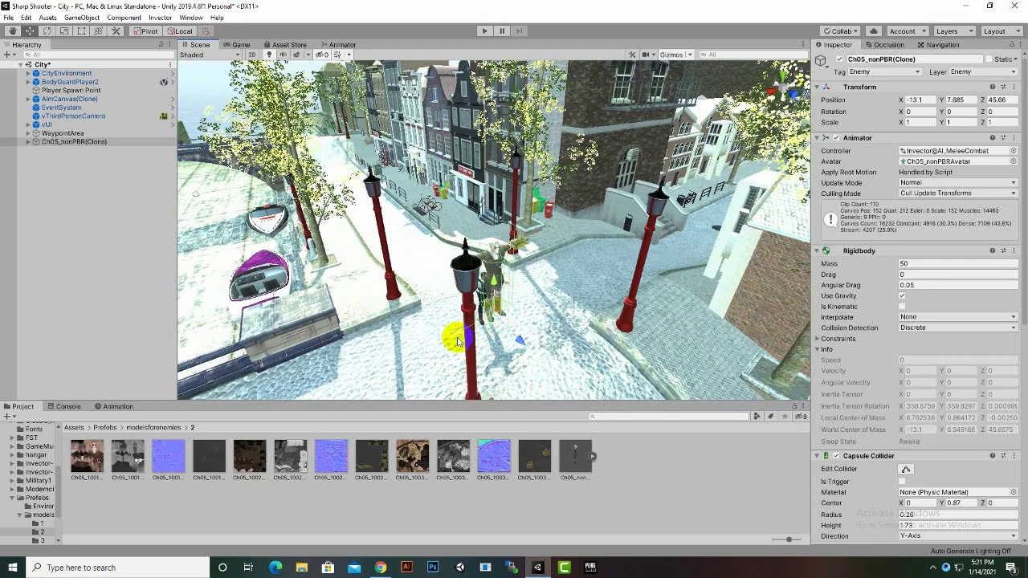
drag(457, 342, 604, 296)
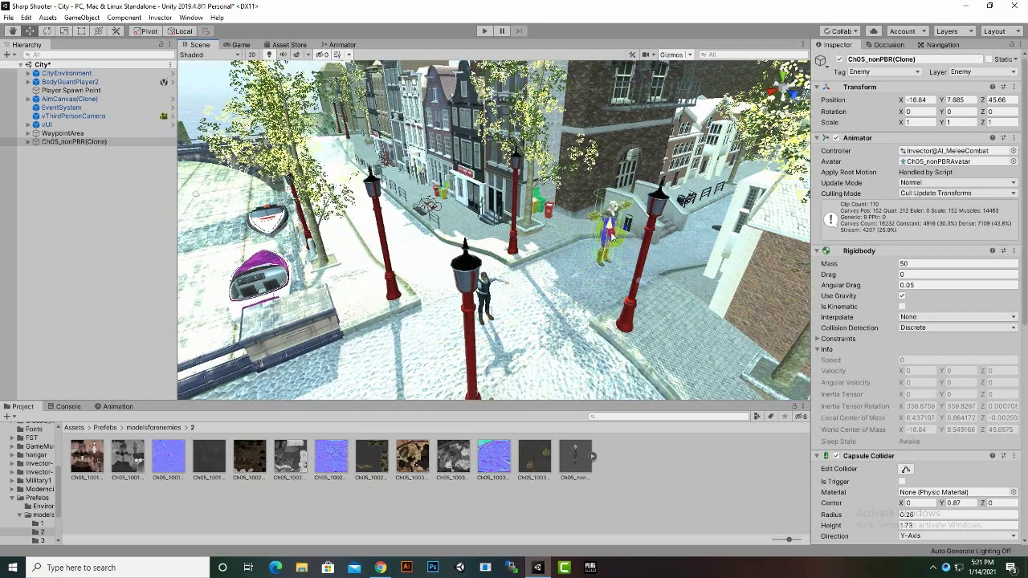
drag(612, 234, 571, 238)
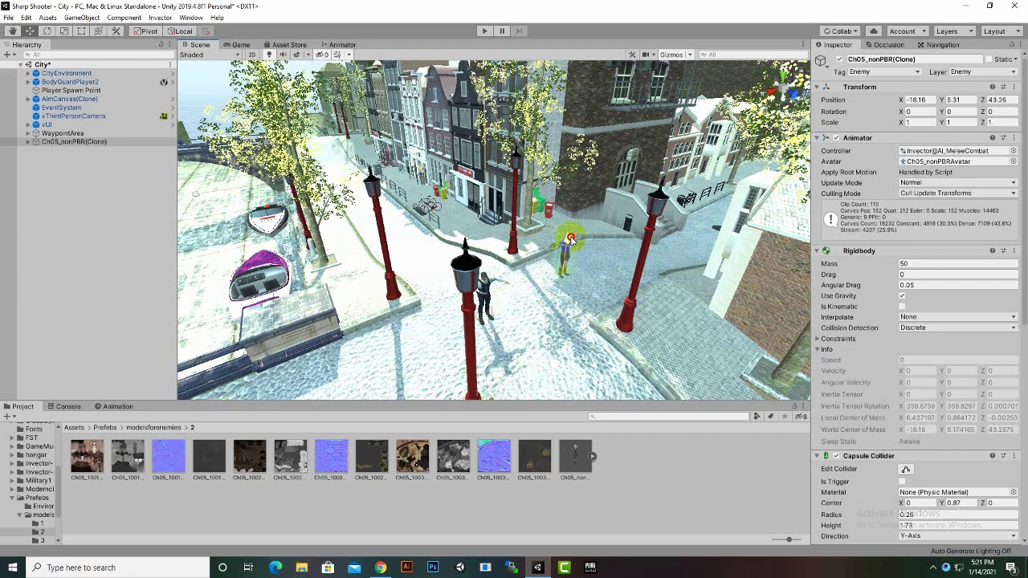
In the detection settings of the Ch05_nonPBR enemy's AI Melee Controller, set both Detect Layer and Detect Tags to Player.
click(45, 143)
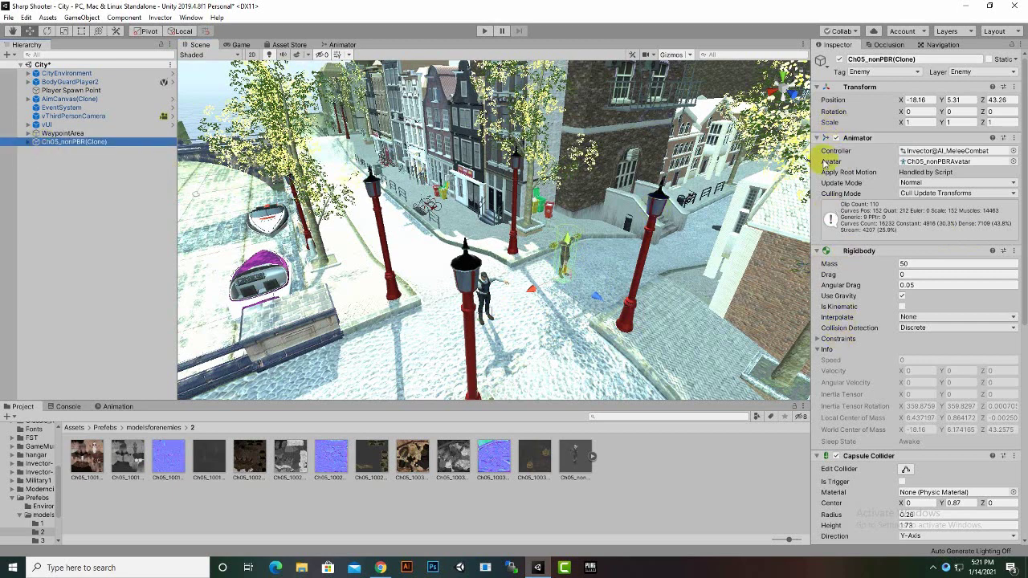
scroll(902, 344, down, 5)
scroll(902, 342, down, 1)
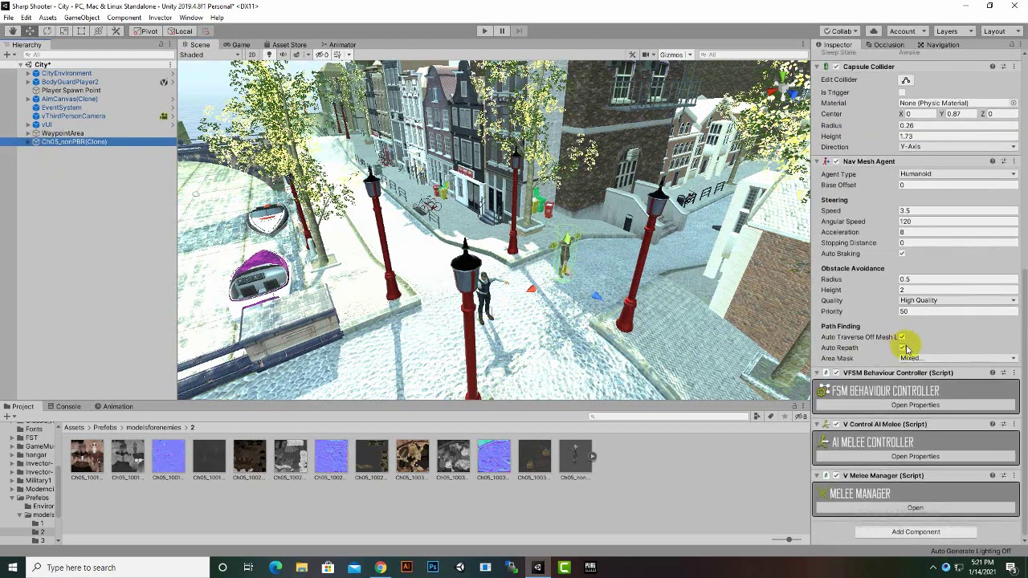
click(886, 457)
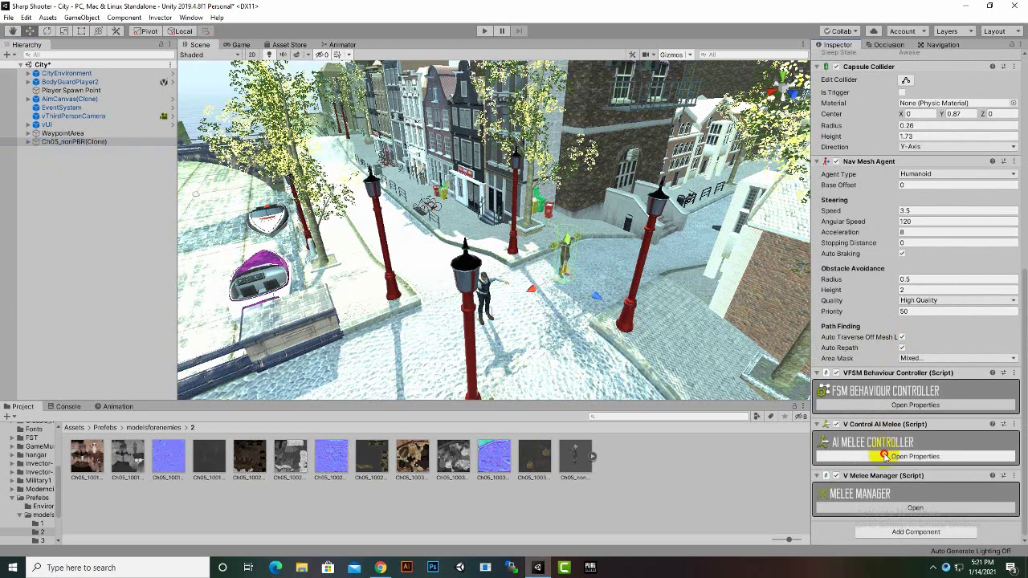
scroll(898, 309, down, 4)
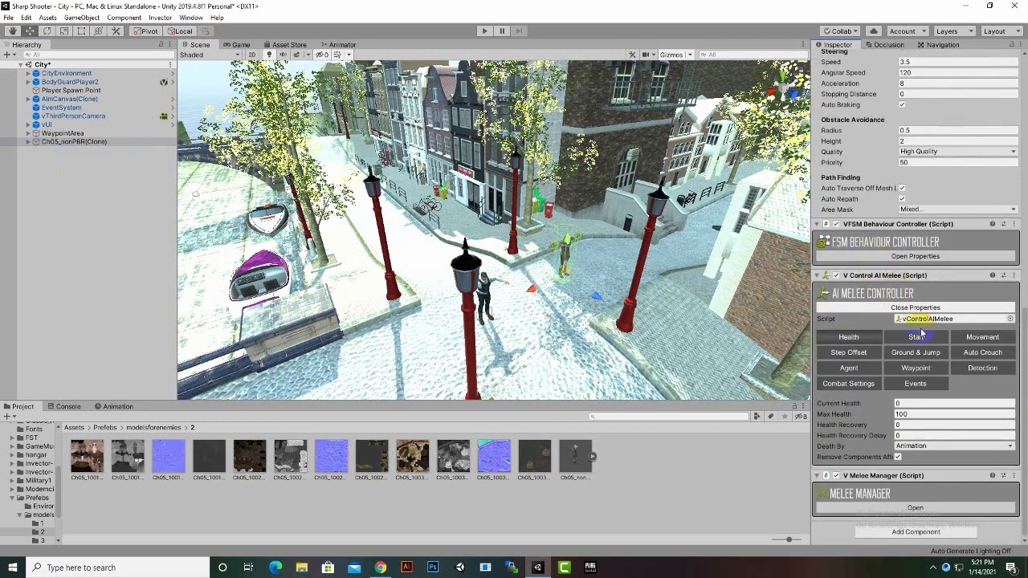
click(975, 368)
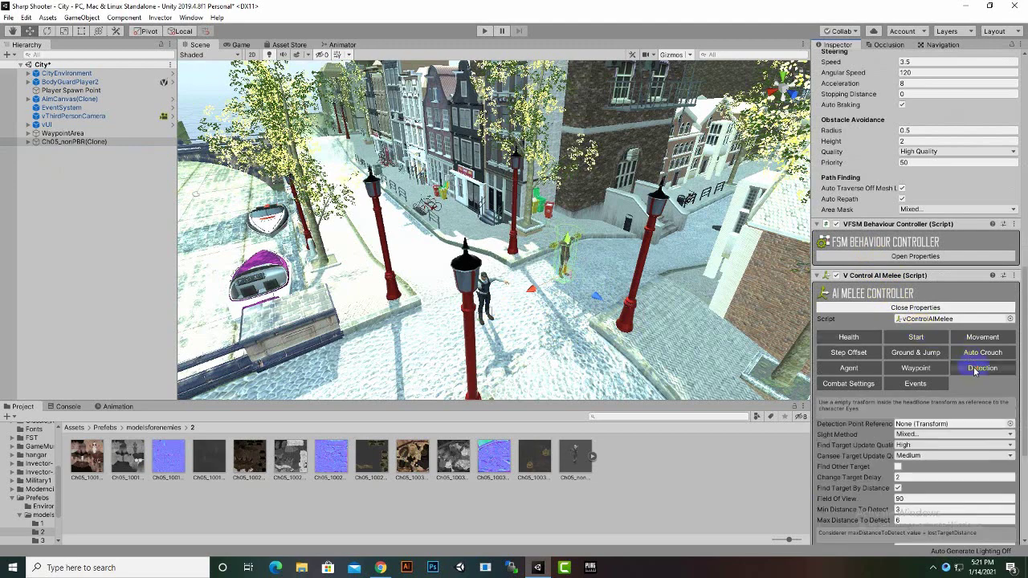
scroll(975, 370, down, 5)
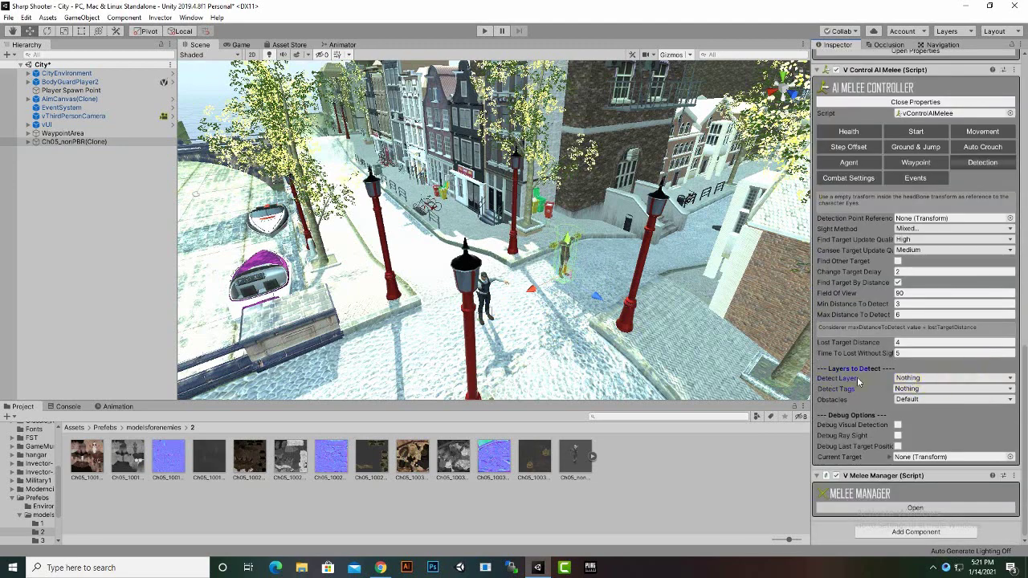
click(911, 379)
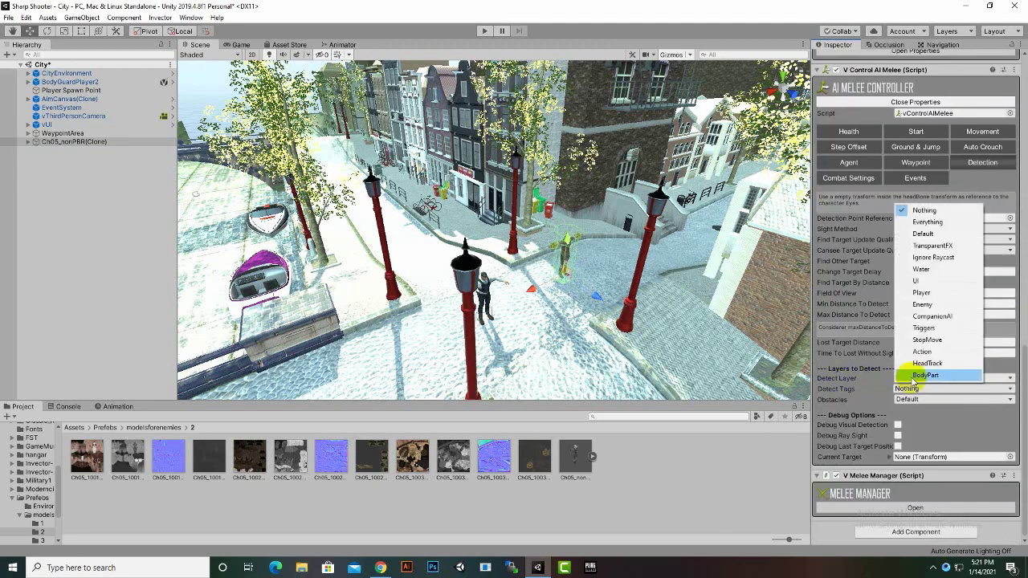
click(912, 295)
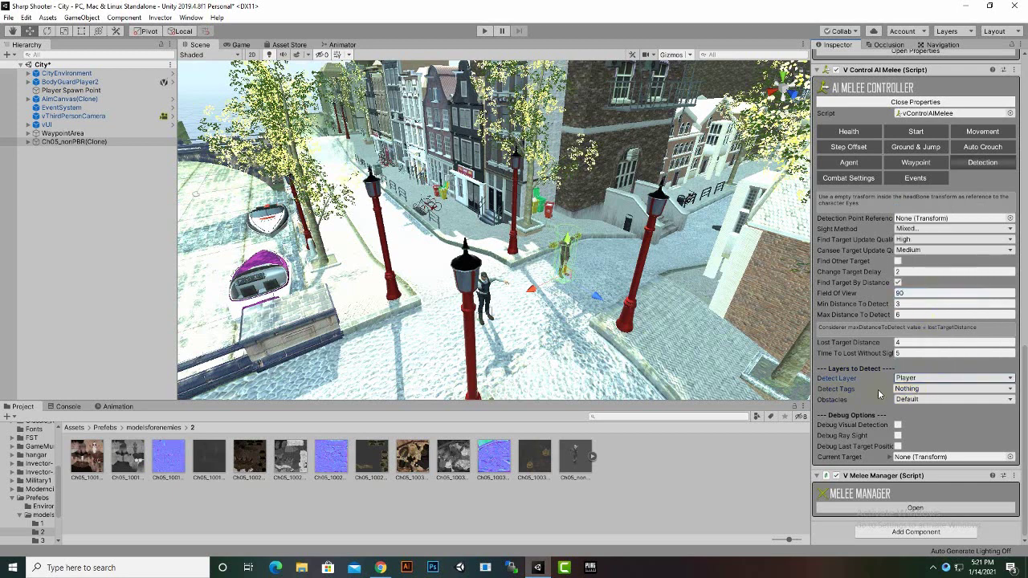
click(914, 390)
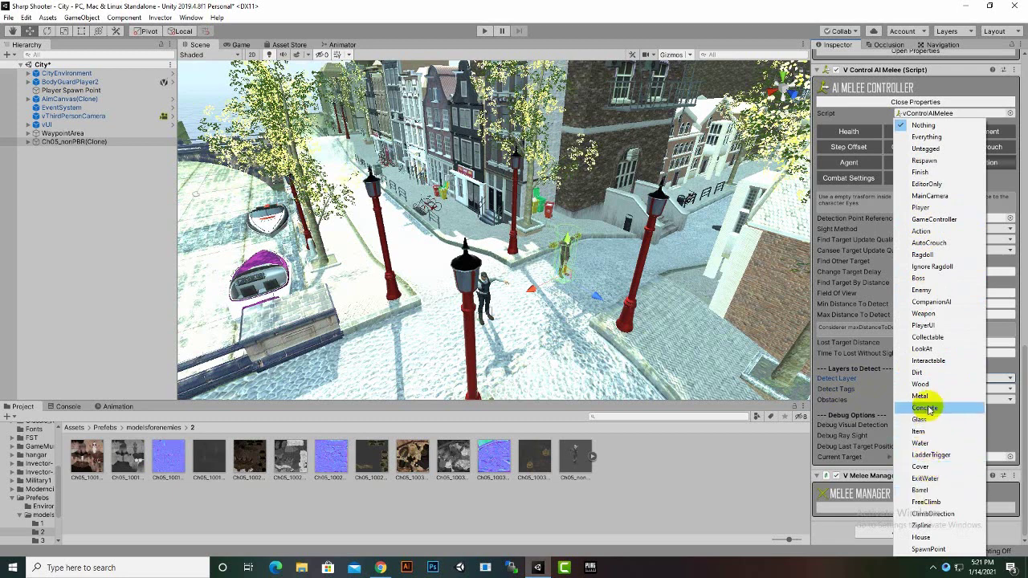
click(936, 207)
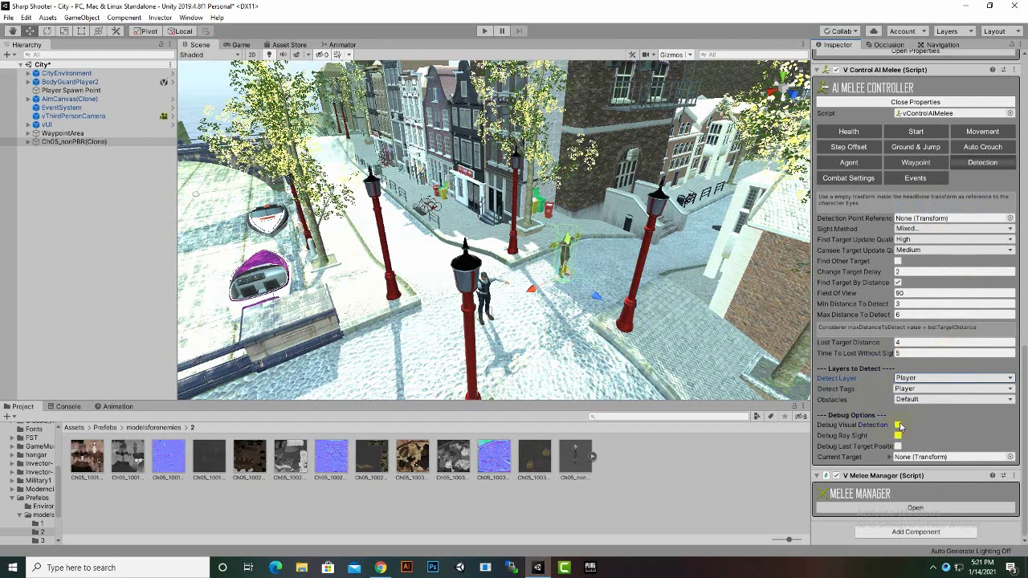
Enable Debug Visual Detection for the enemy and view its detection ranges around both characters up close.
click(898, 425)
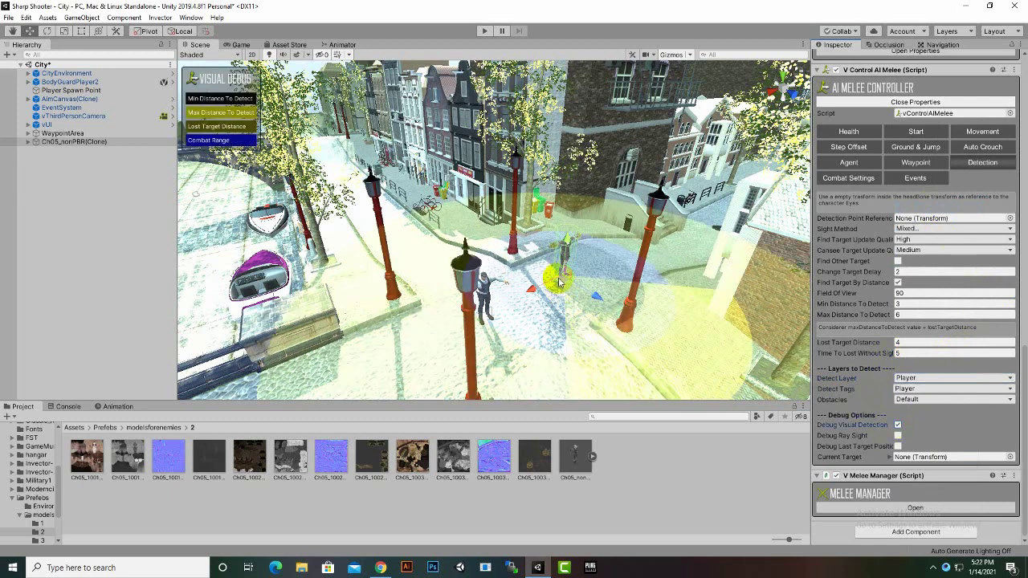
alt+drag(596, 306, 692, 118)
right_drag(692, 118, 651, 207)
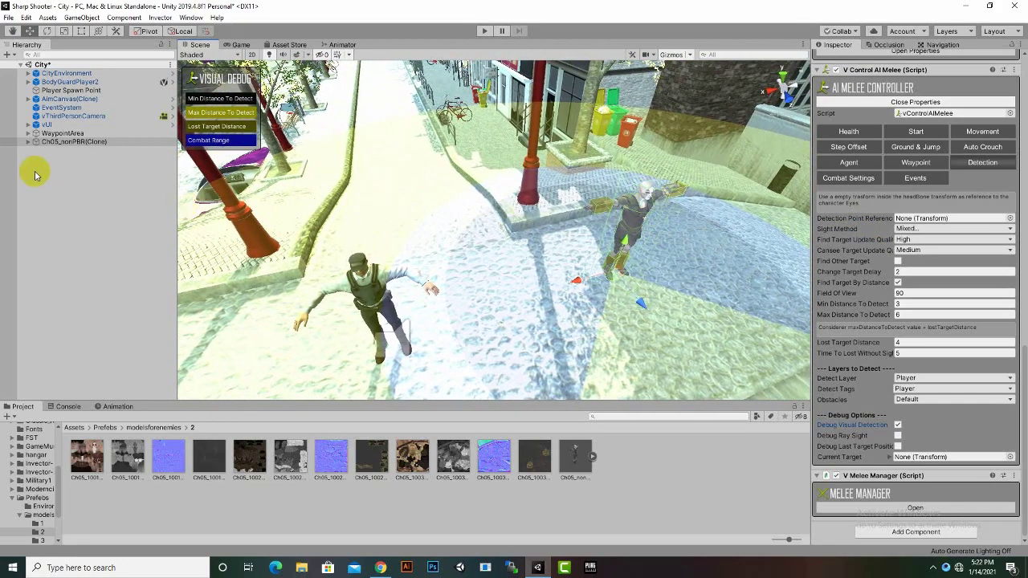
Create an empty child object under the mixamorig:Head bone of the Ch05_nonPBR enemy.
click(28, 142)
click(35, 159)
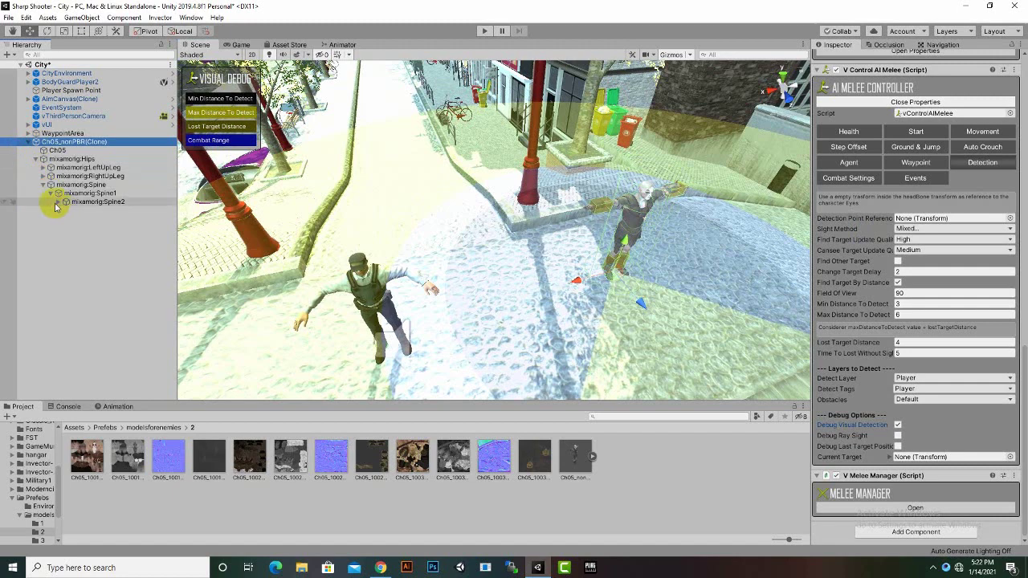
click(56, 202)
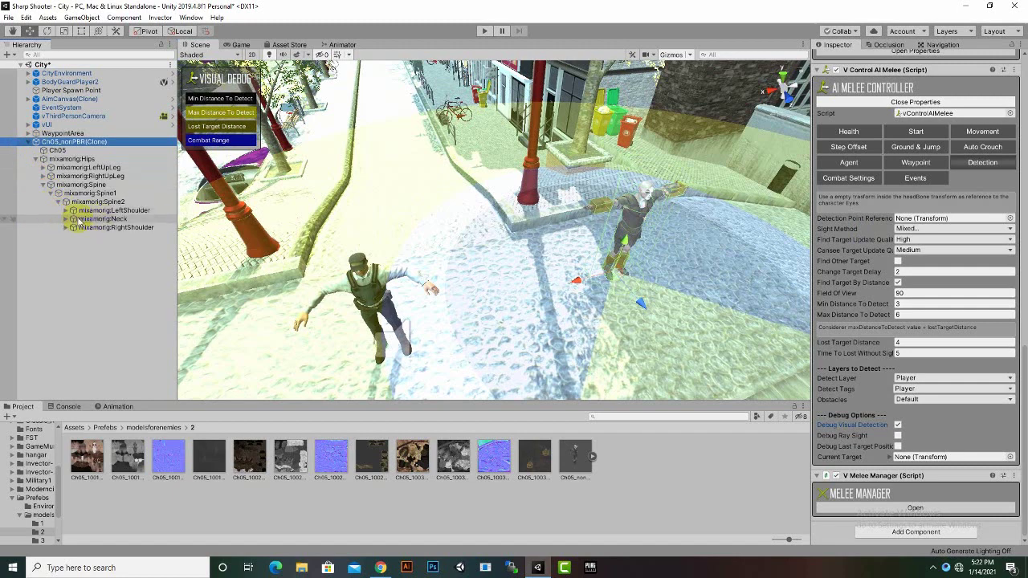
click(66, 220)
click(111, 228)
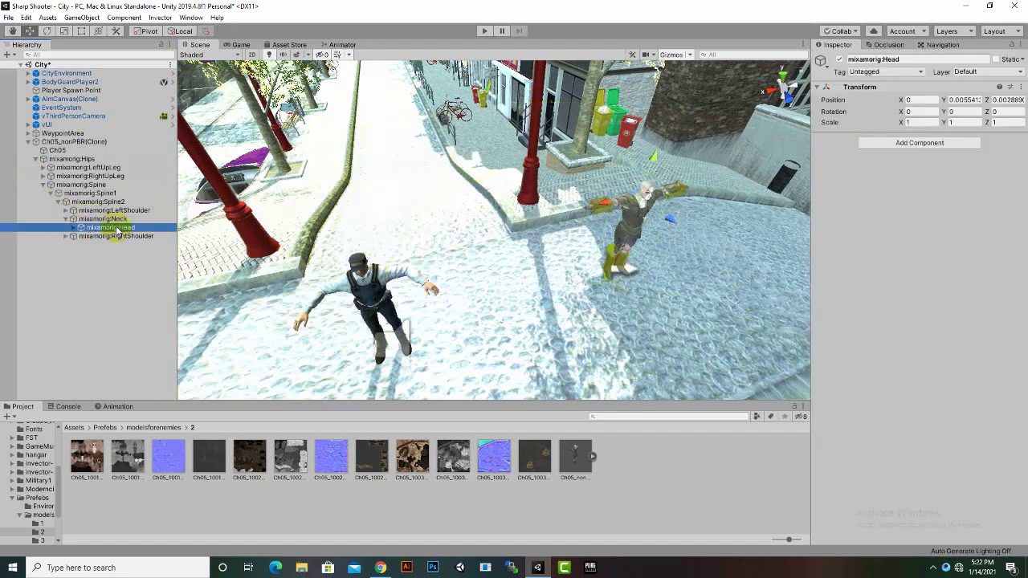
right_click(115, 230)
click(160, 326)
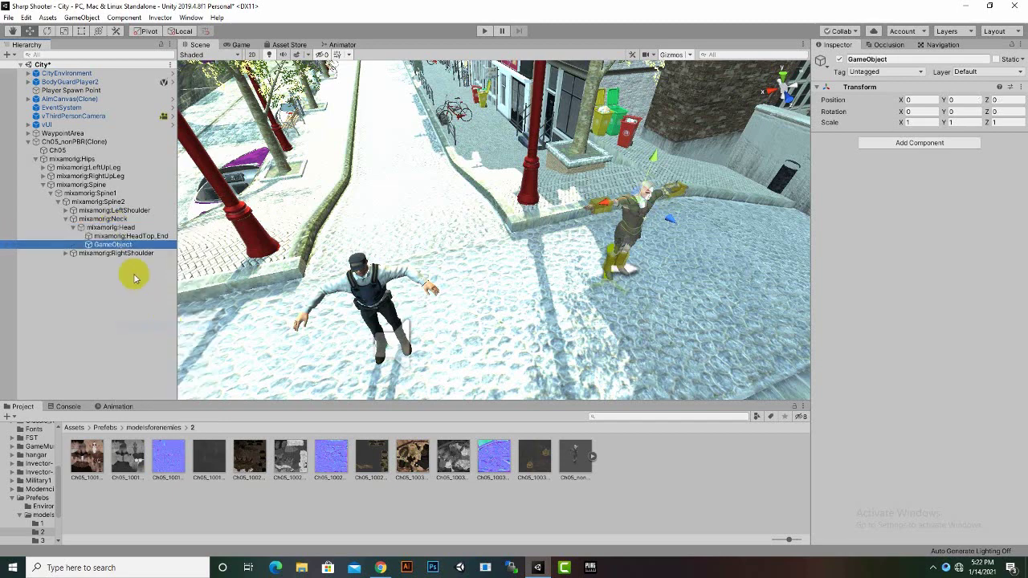
Rename the new empty object under the head bone as eyes.
right_click(125, 249)
click(153, 281)
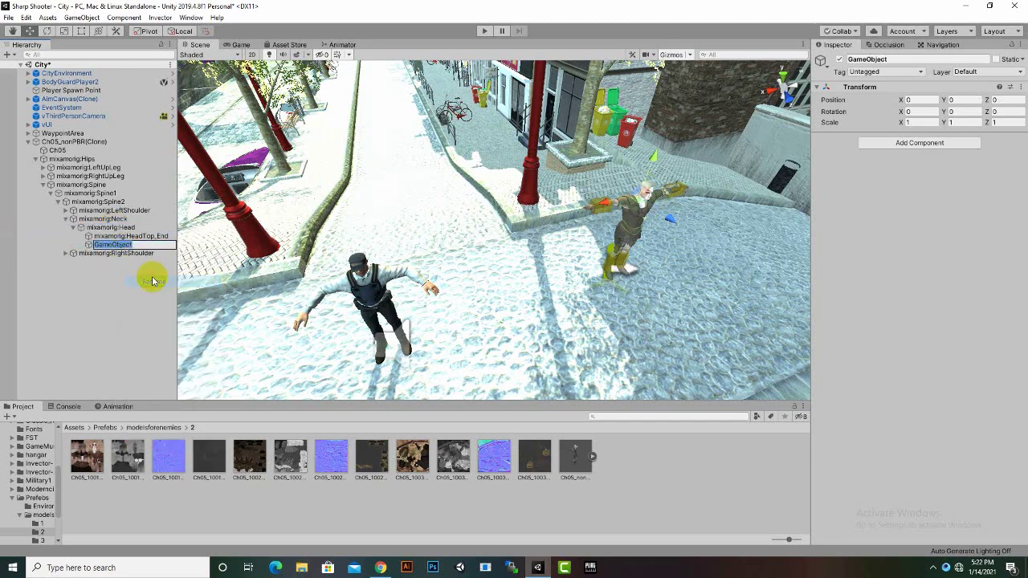
text(eye)
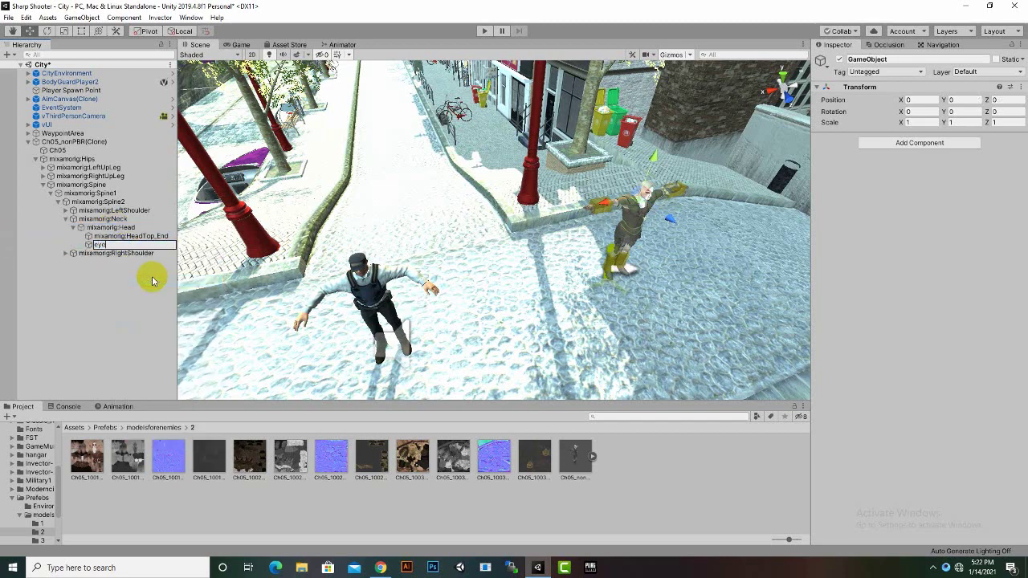
text(s)
key(Return)
Move the eyes object in front of the enemy's face, to about Y 0.151 and Z 0.143.
scroll(705, 151, up, 4)
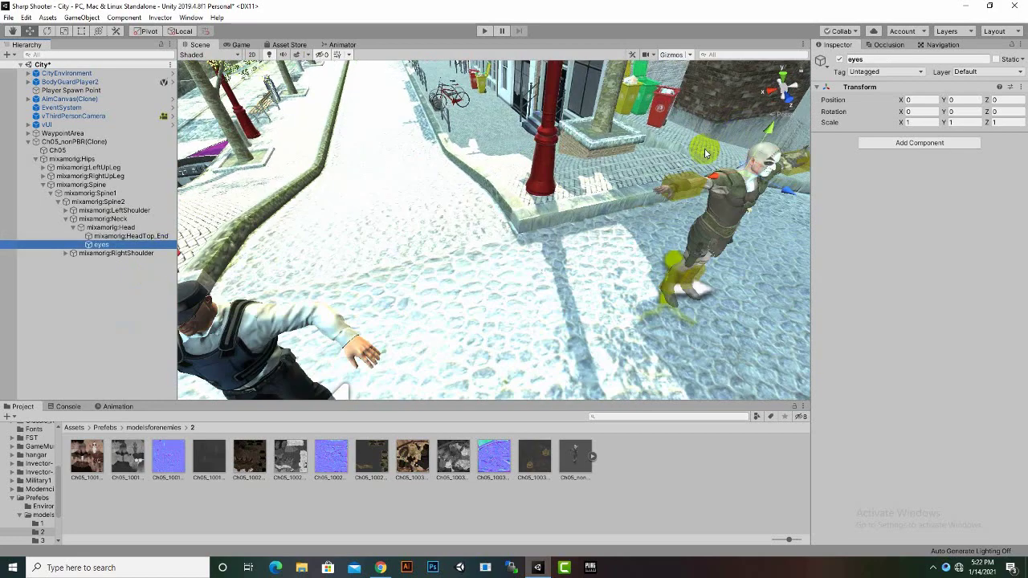
middle_drag(701, 152, 403, 155)
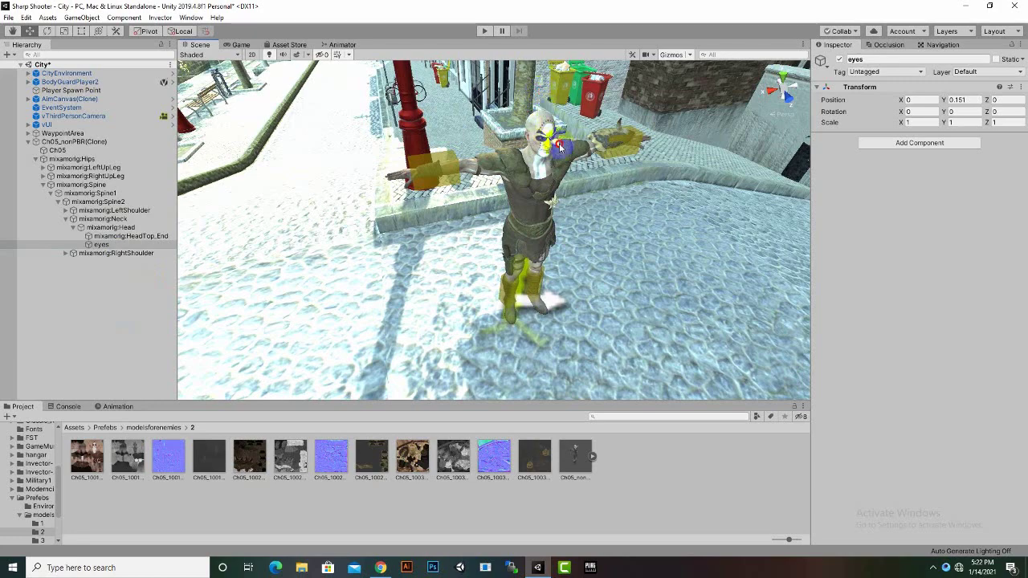
drag(549, 139, 566, 157)
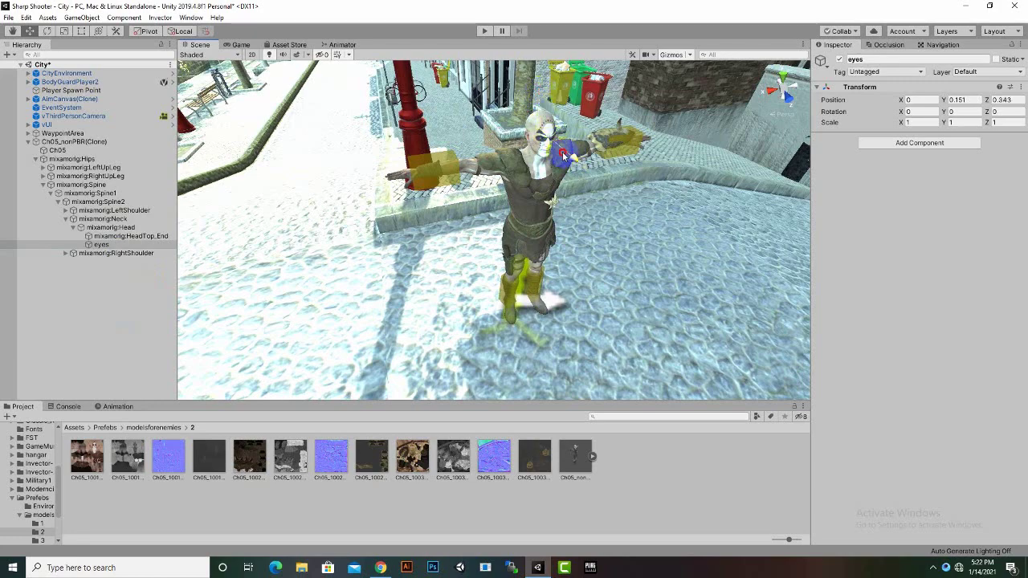
Assign the eyes object as the Detection Point Reference in the enemy's AI Melee Controller.
click(86, 142)
scroll(947, 498, down, 15)
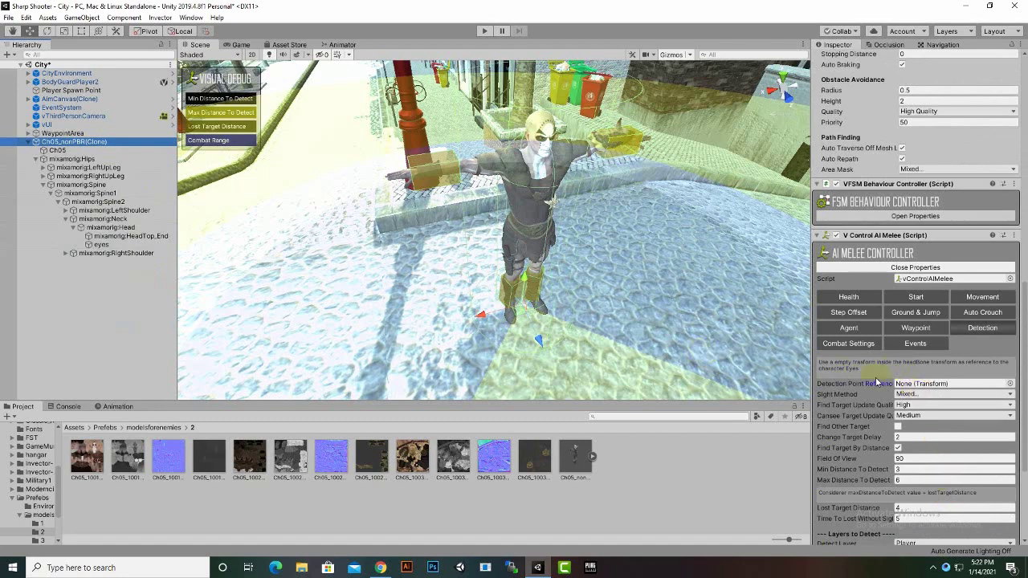
drag(92, 249, 904, 384)
Lower the eyes object to about Y -0.02 with Z 0.14 and check its placement on the enemy.
scroll(561, 271, down, 9)
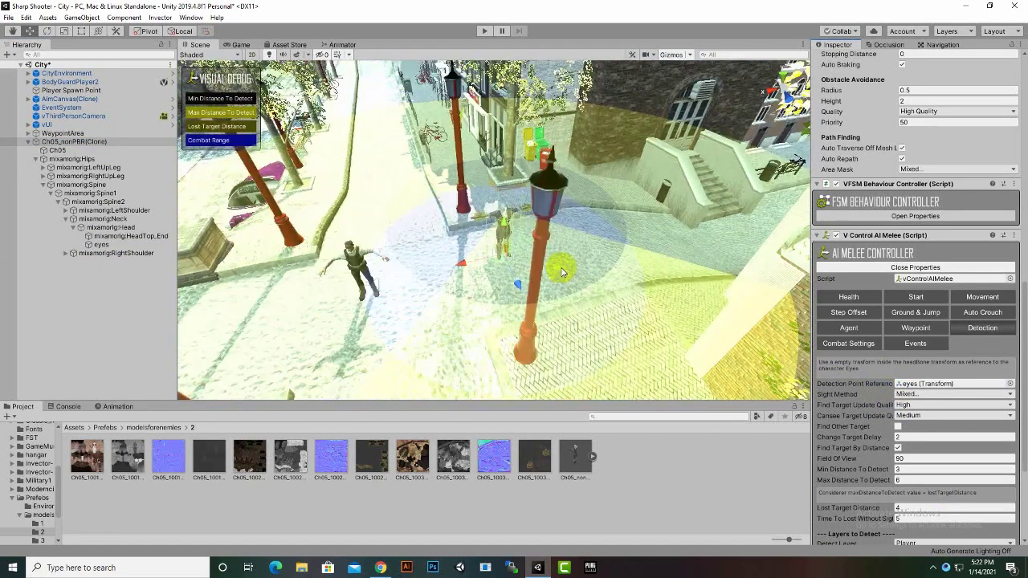
alt+drag(528, 305, 546, 228)
right_drag(546, 227, 489, 224)
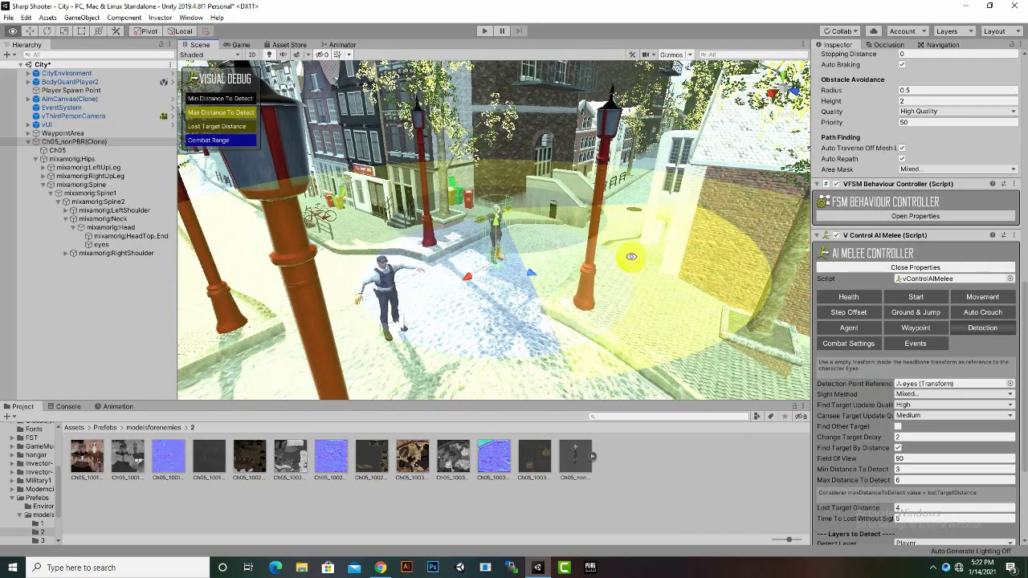
click(102, 244)
double_click(125, 247)
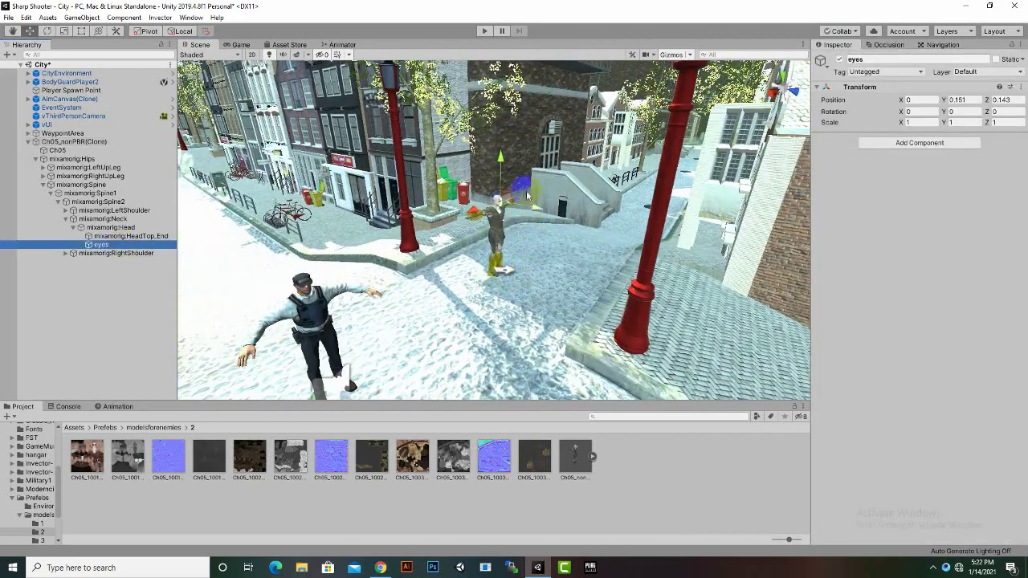
click(503, 168)
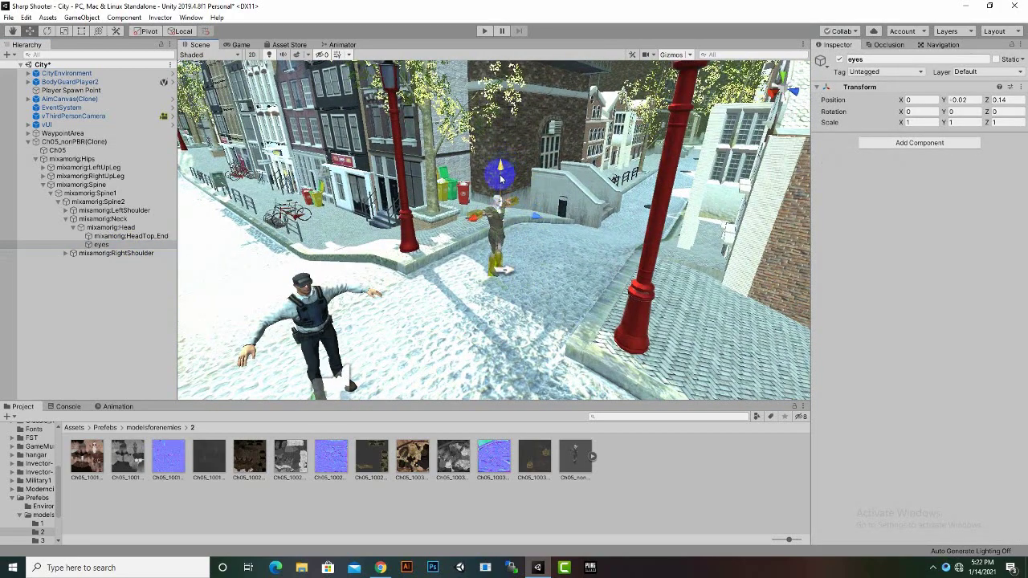
scroll(518, 245, up, 5)
right_drag(507, 250, 225, 243)
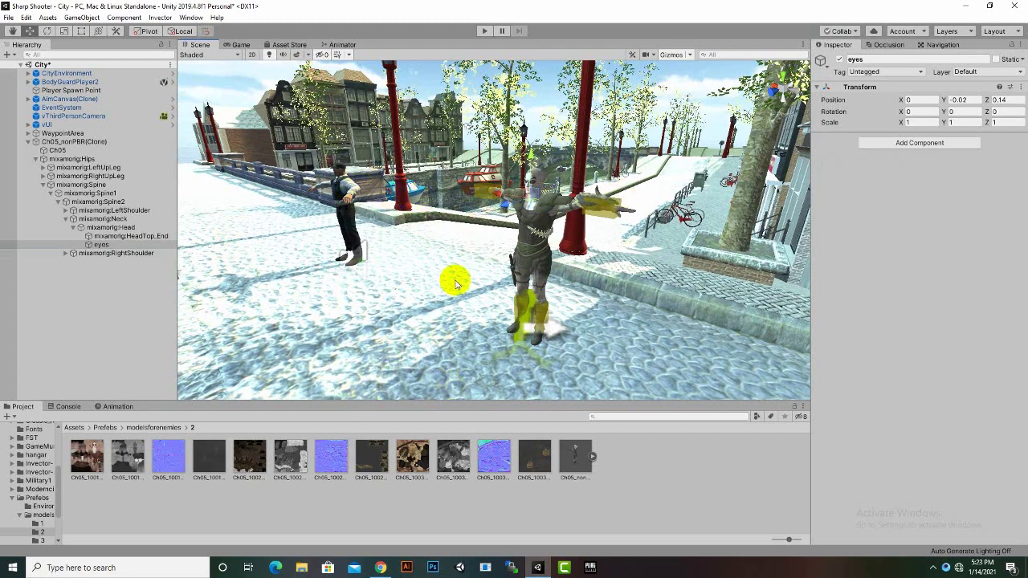
In the hit properties of the enemy's Melee Manager, set Element 0 of Hit Damage Tags to Player.
click(63, 142)
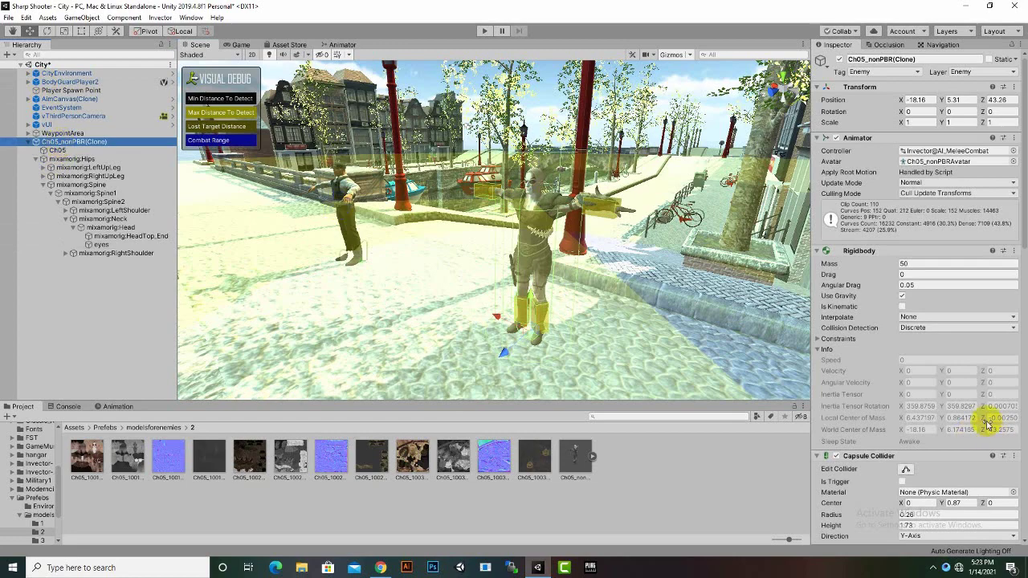
scroll(987, 422, down, 10)
scroll(969, 430, down, 8)
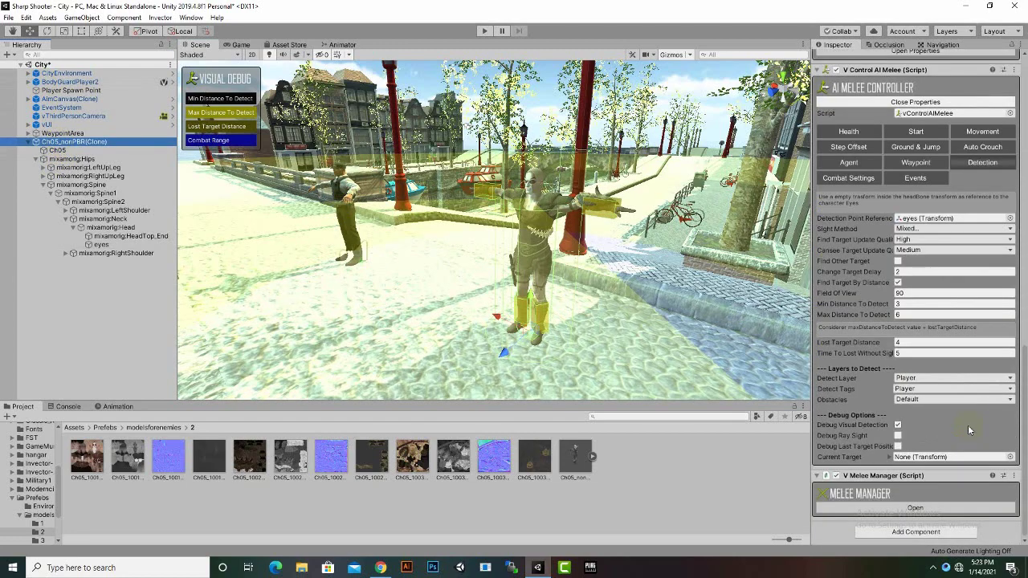
click(909, 507)
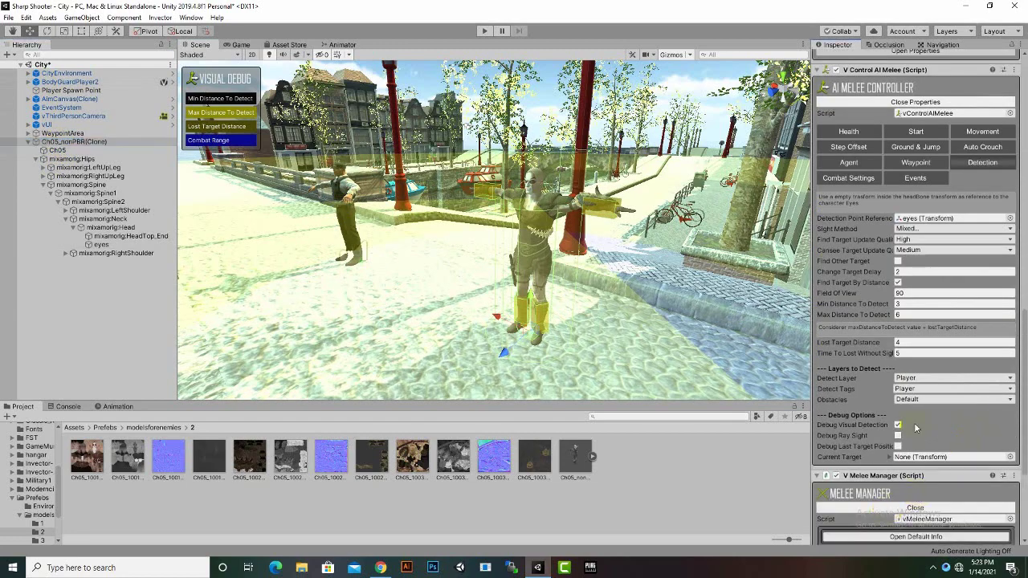
scroll(915, 424, down, 5)
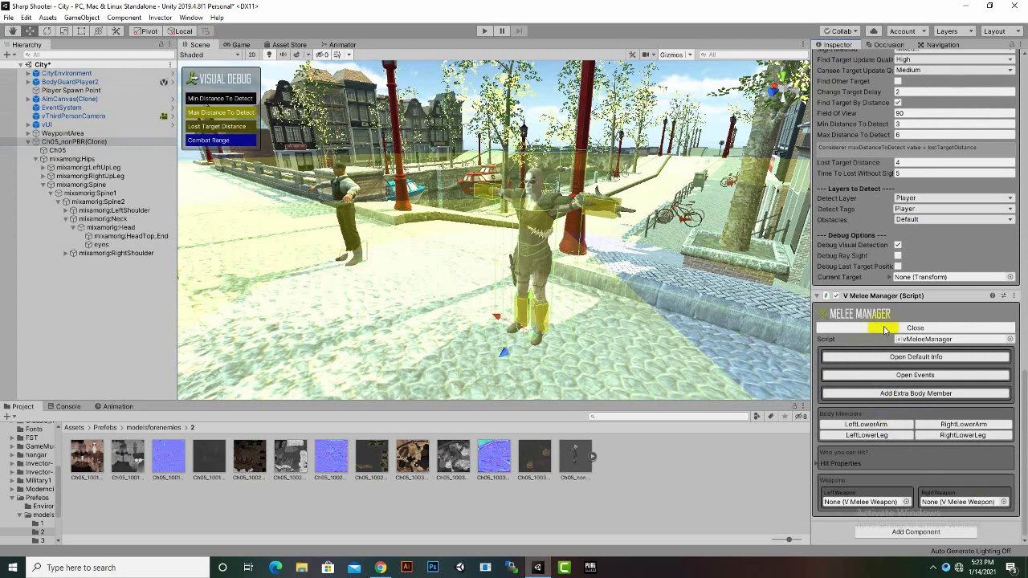
click(817, 463)
scroll(869, 425, down, 2)
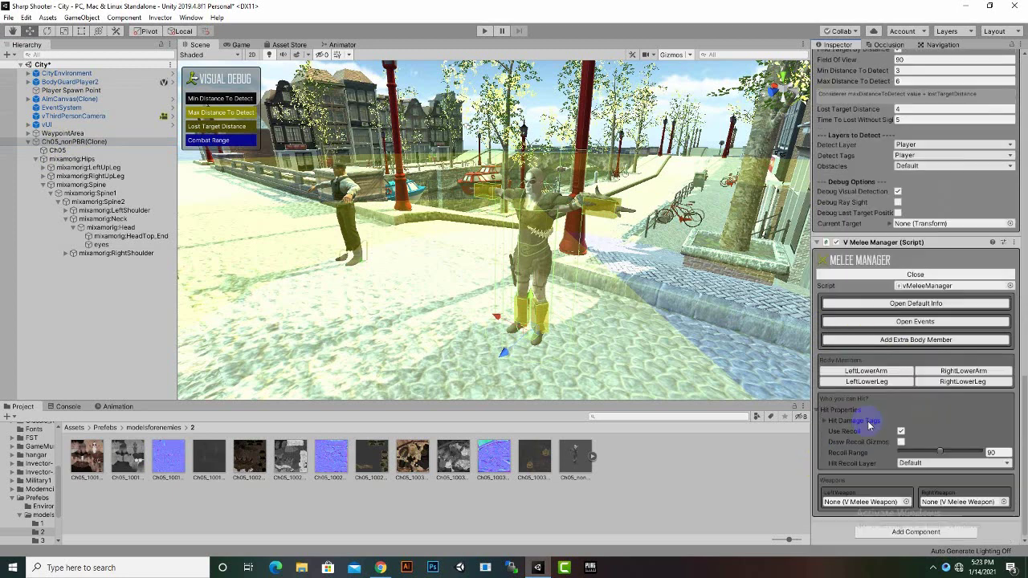
click(824, 420)
scroll(868, 418, down, 1)
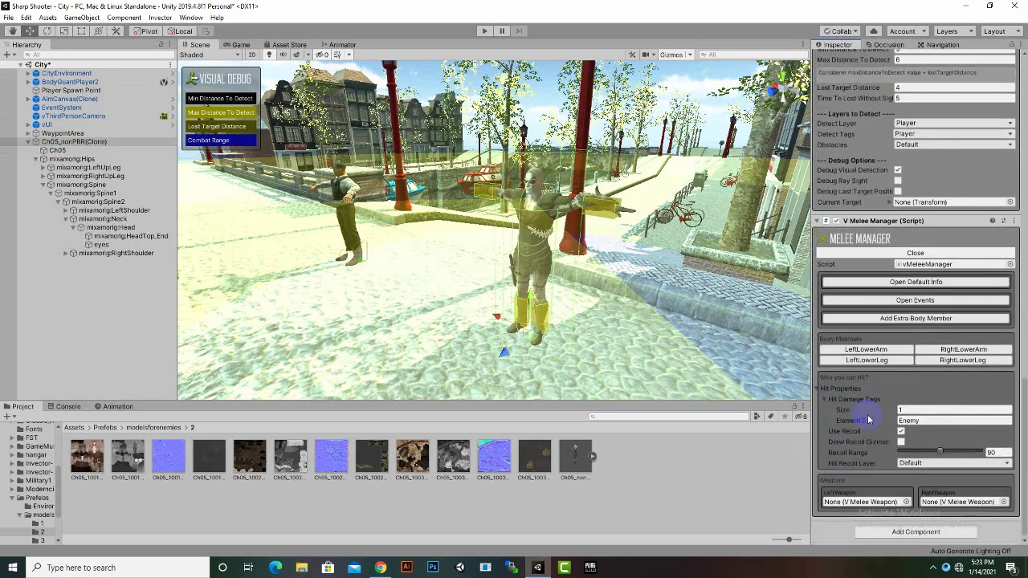
click(840, 411)
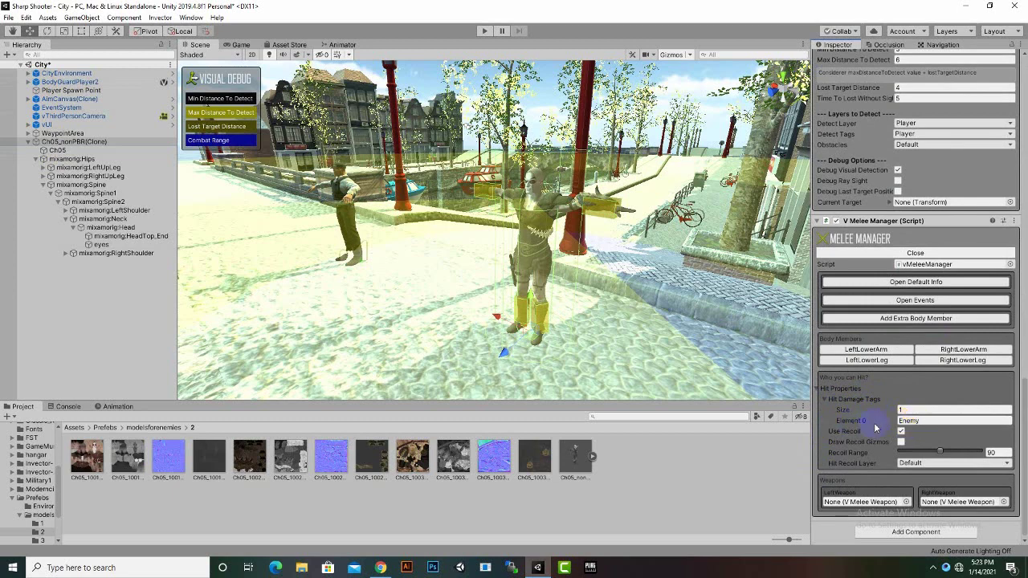
click(909, 419)
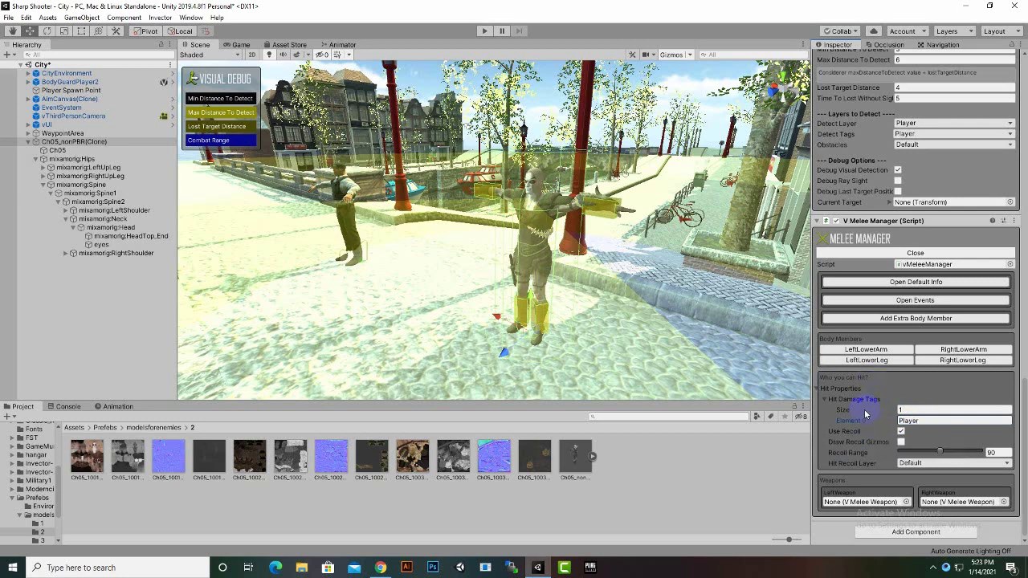
Save the City scene with the enemy's current melee settings.
click(929, 411)
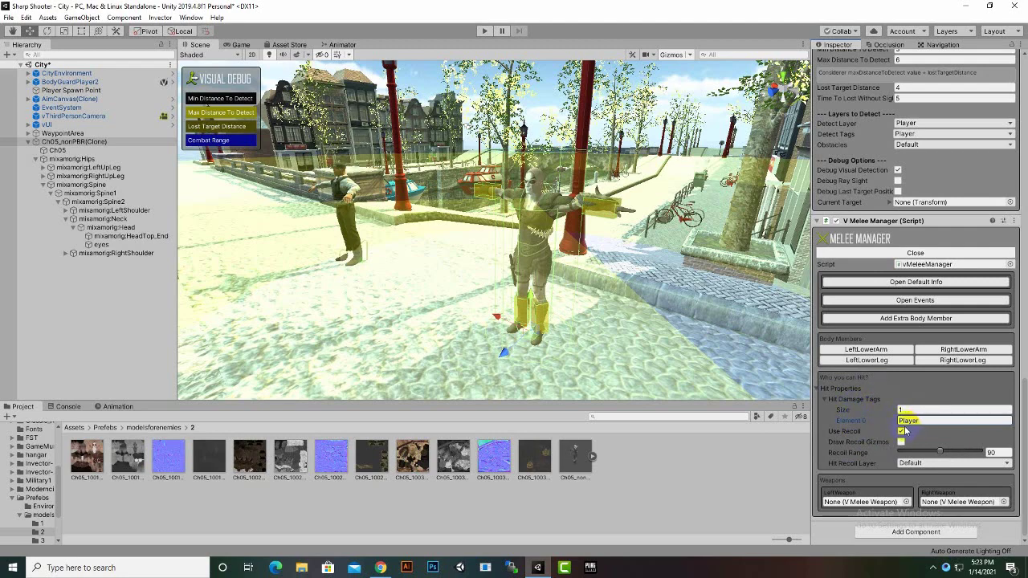
key(ctrl+s)
scroll(301, 217, down, 5)
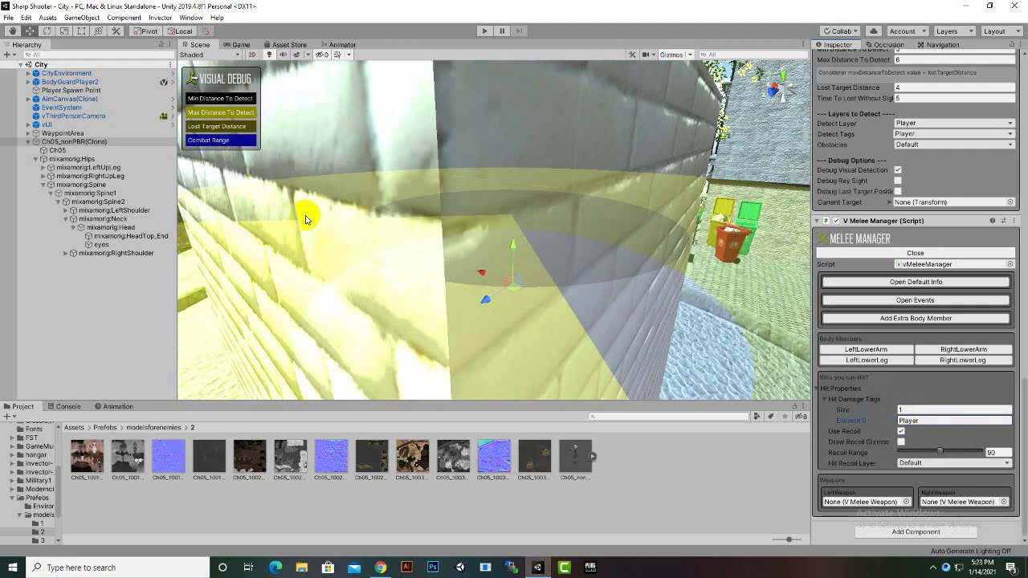
scroll(388, 247, up, 2)
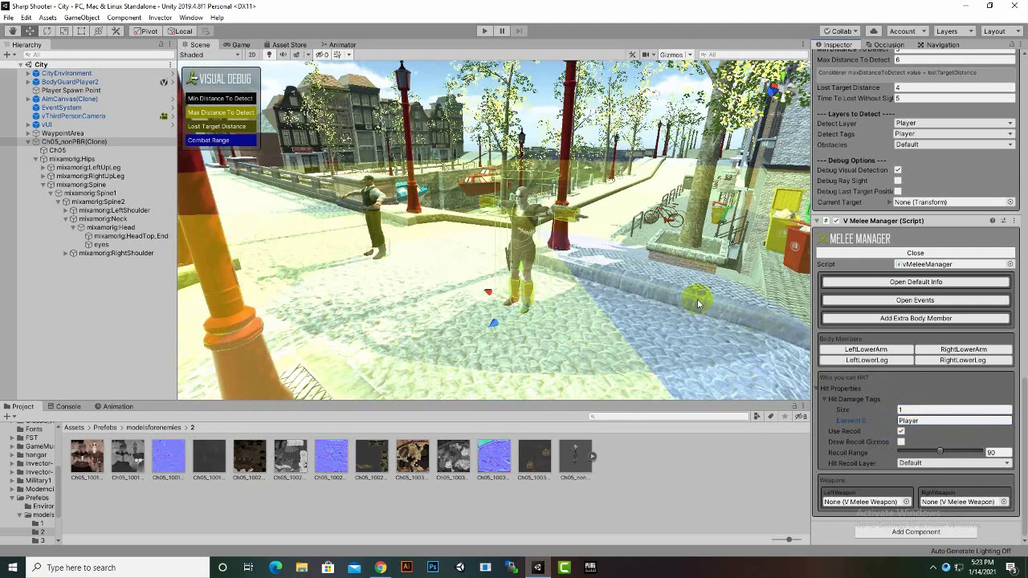
Turn off Debug Visual Detection in the detection settings of the Ch05_nonPBR(Clone) enemy.
click(93, 143)
scroll(924, 361, up, 6)
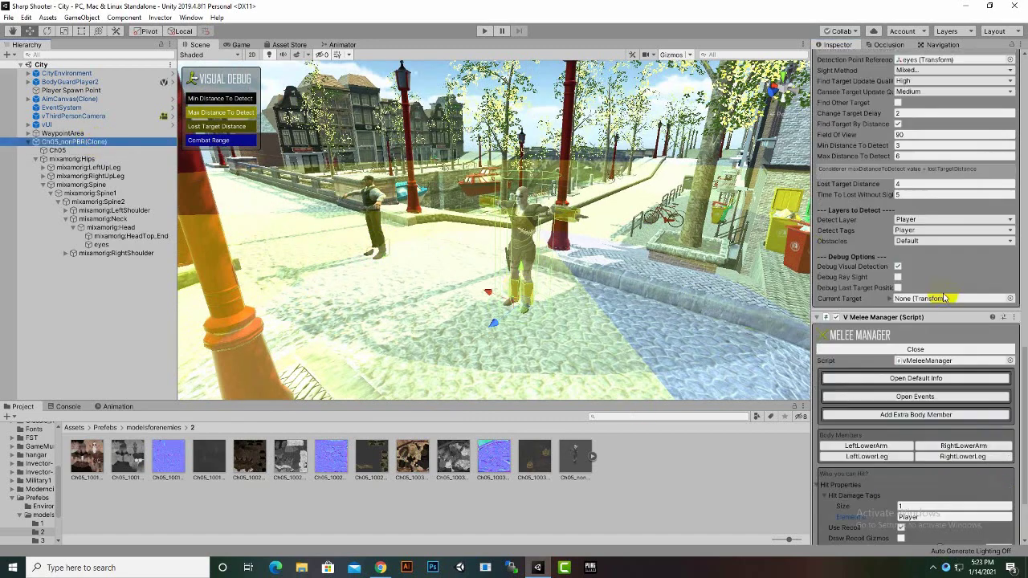
scroll(898, 390, down, 3)
click(898, 364)
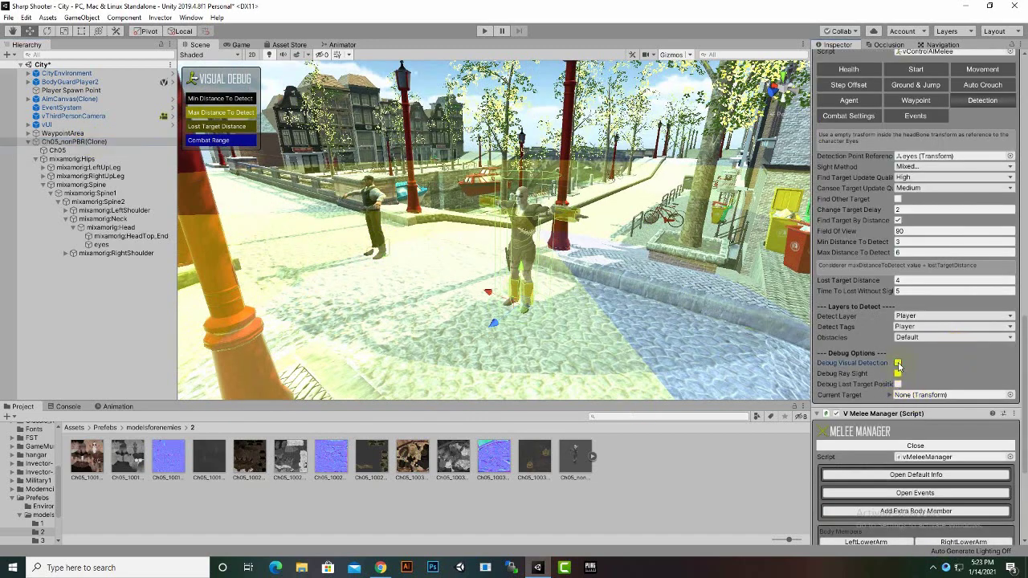
scroll(646, 265, down, 2)
right_drag(552, 63, 533, 46)
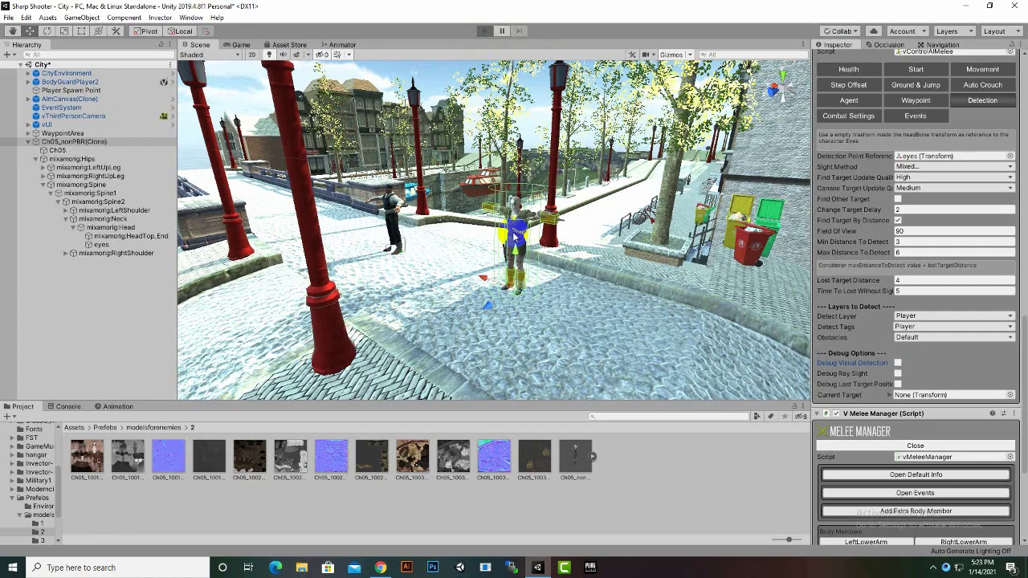
Play-test the scene by walking the player up to the enemy and back to check its detection and attacks, and stop the game.
key(ctrl+p)
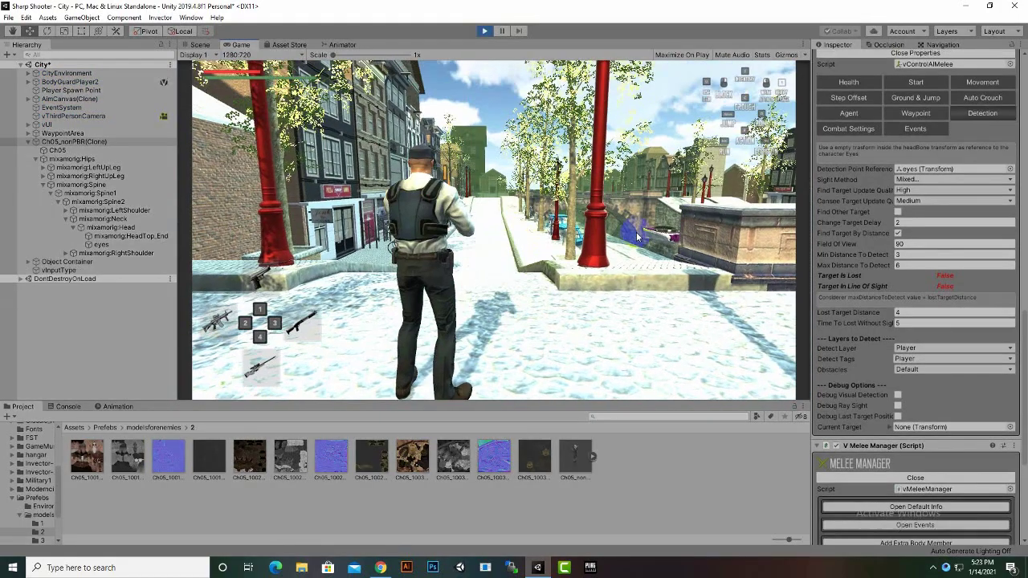
key(s)
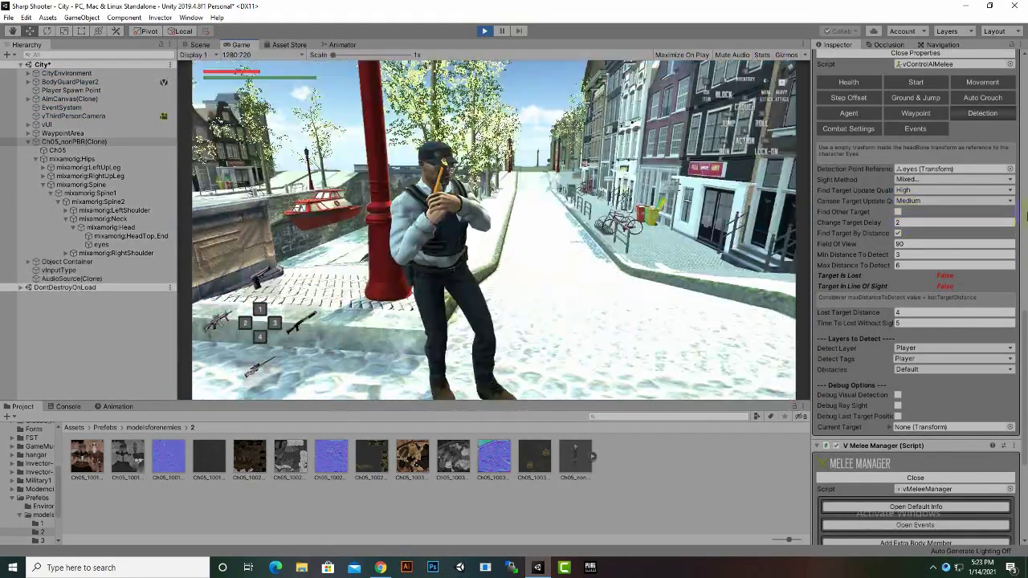
key(w)
key(s)
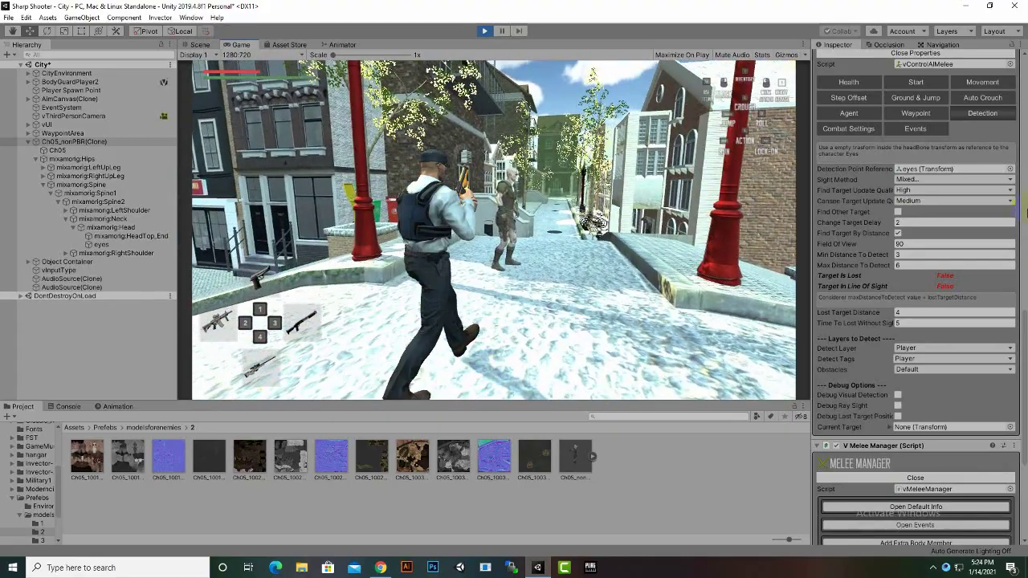
key(w)
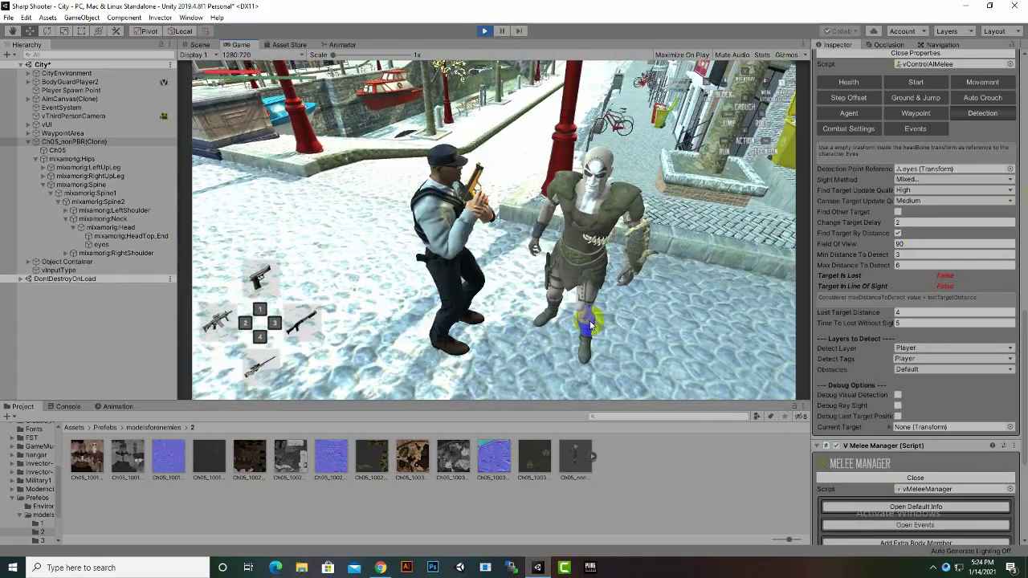
key(s)
key(s)
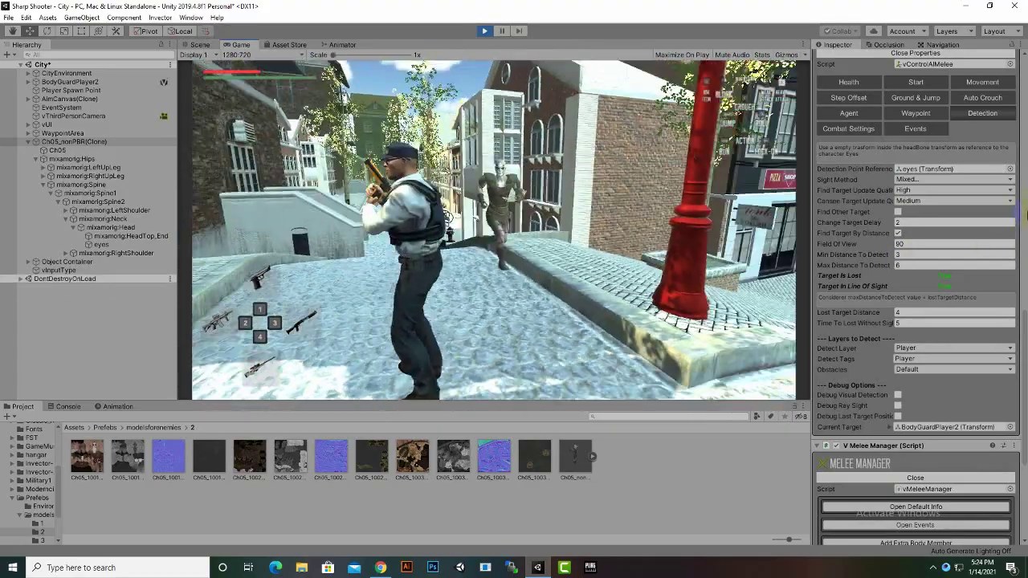
key(s)
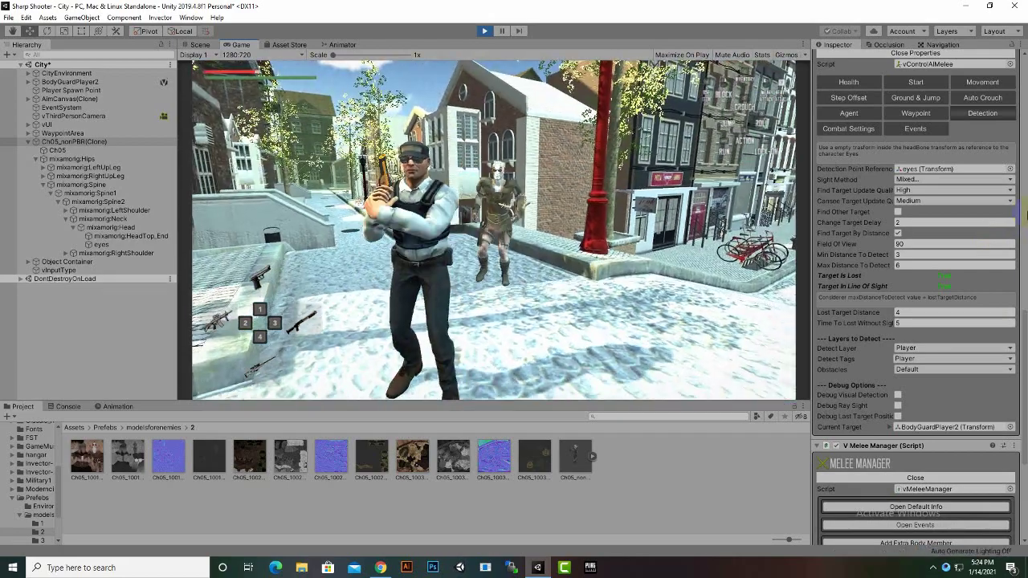
key(d)
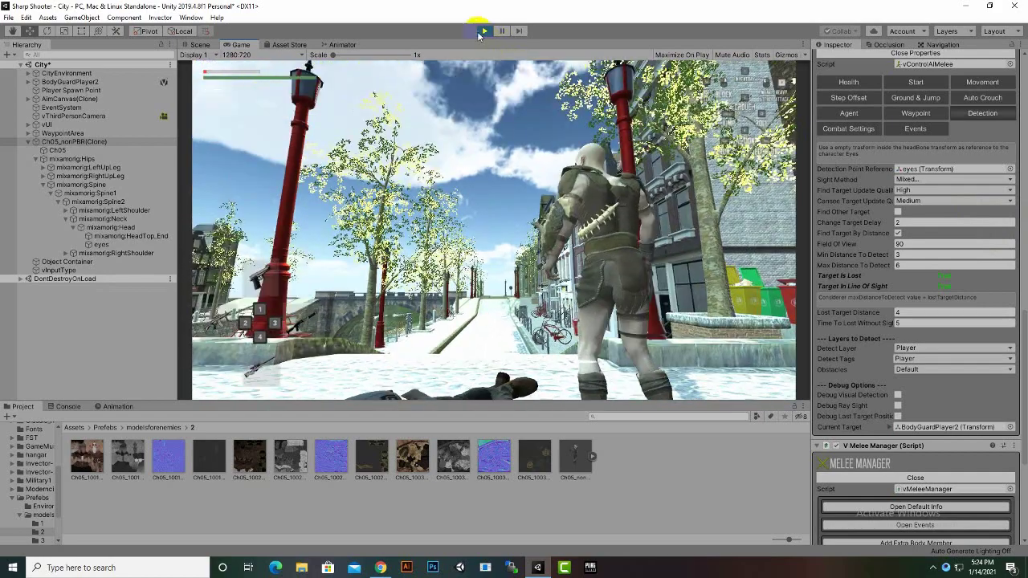
click(479, 33)
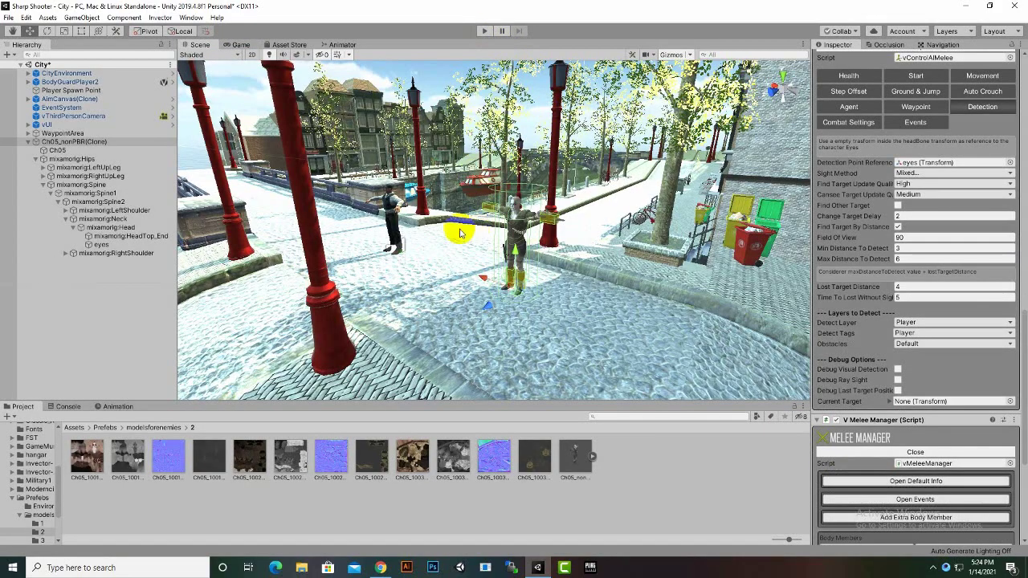
Open the Weapons folder inside the Prefabs of Invector-AIController (Beta) in the project assets.
click(507, 296)
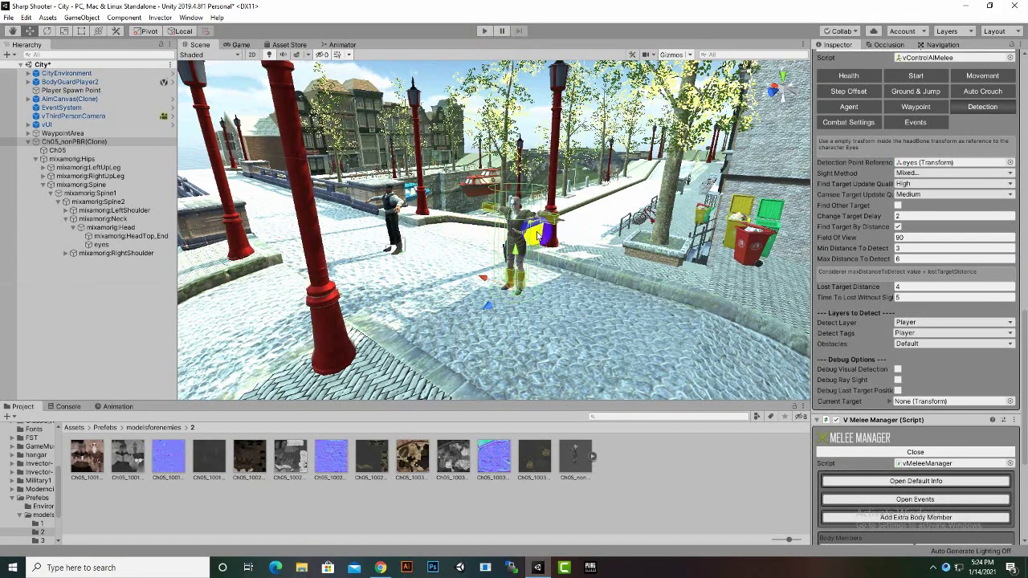
key(f)
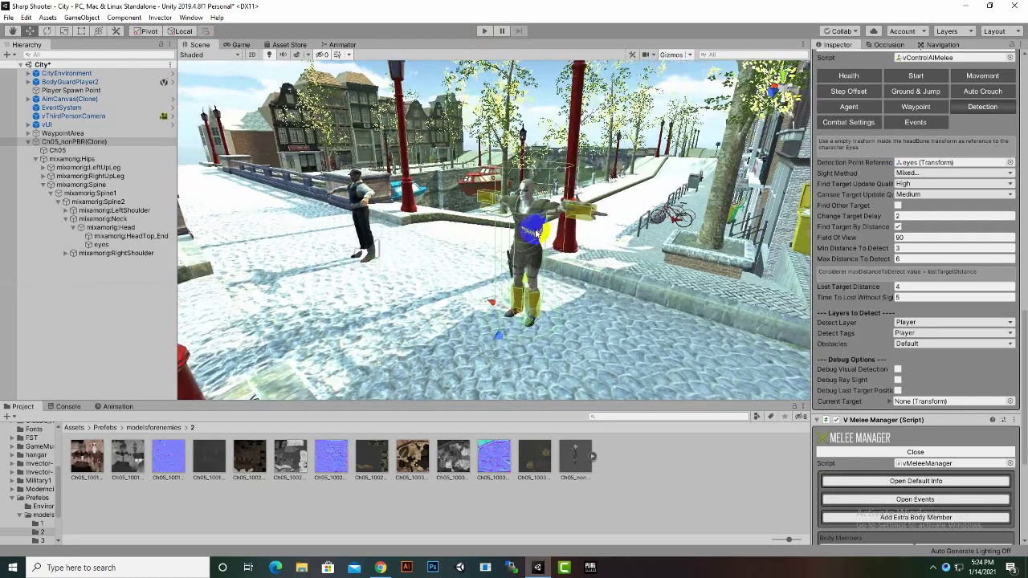
click(77, 427)
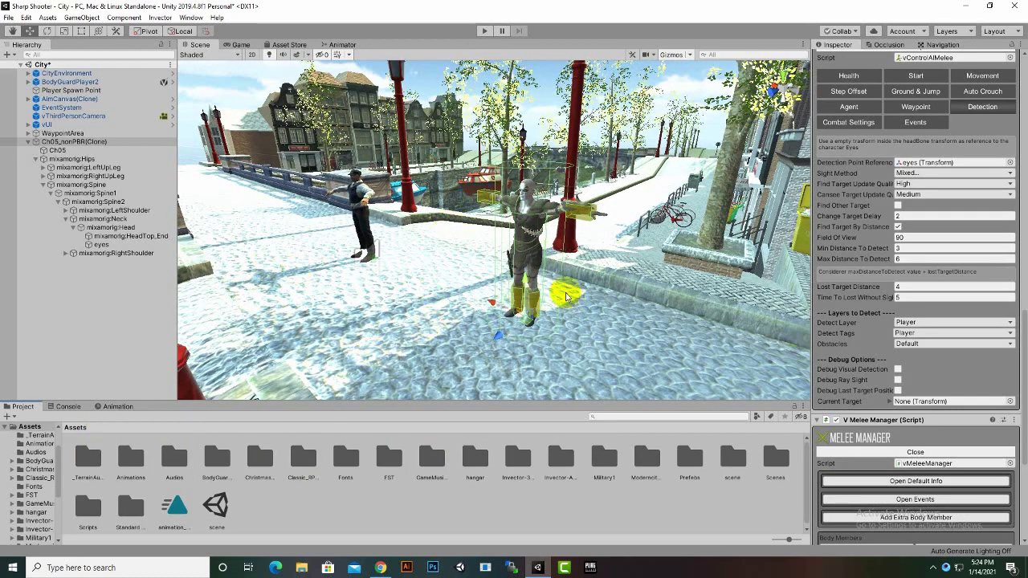
scroll(572, 250, up, 5)
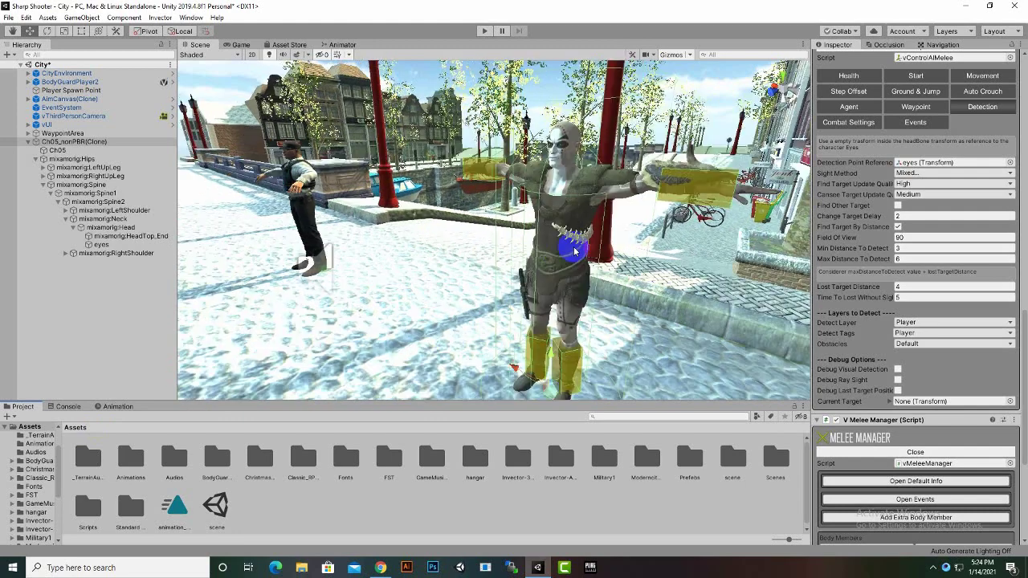
click(530, 239)
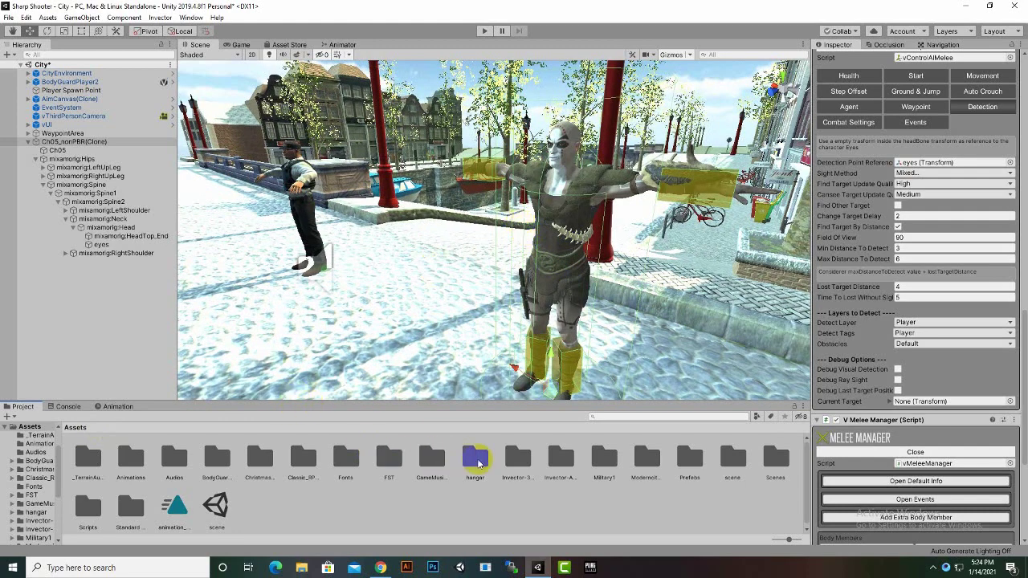
click(518, 462)
double_click(562, 464)
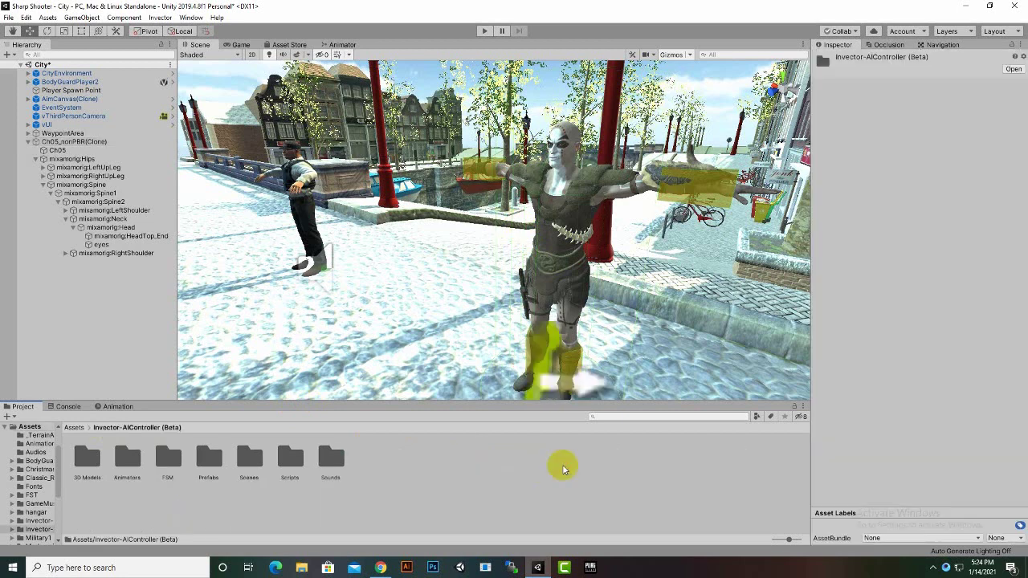
click(179, 465)
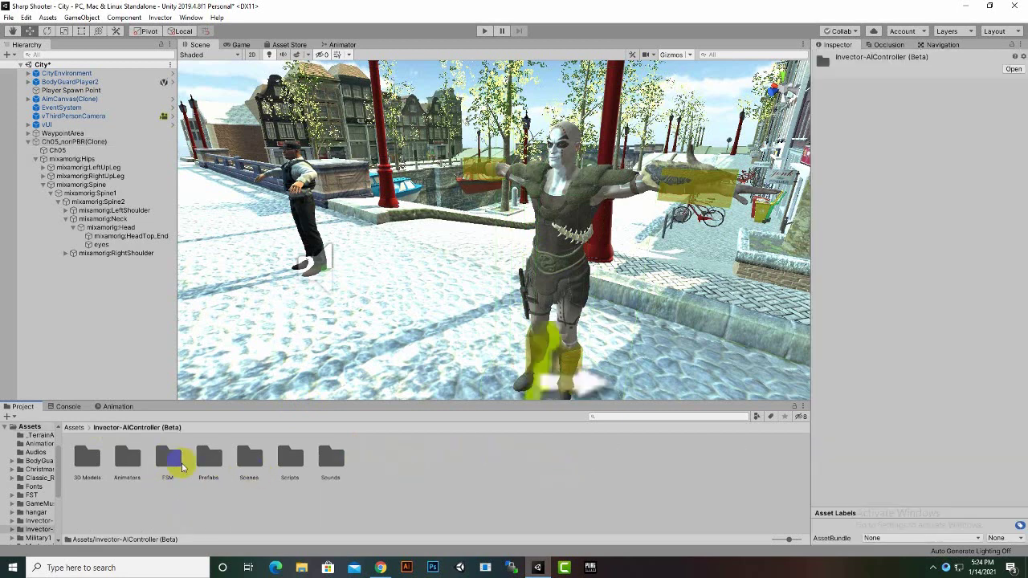
double_click(207, 461)
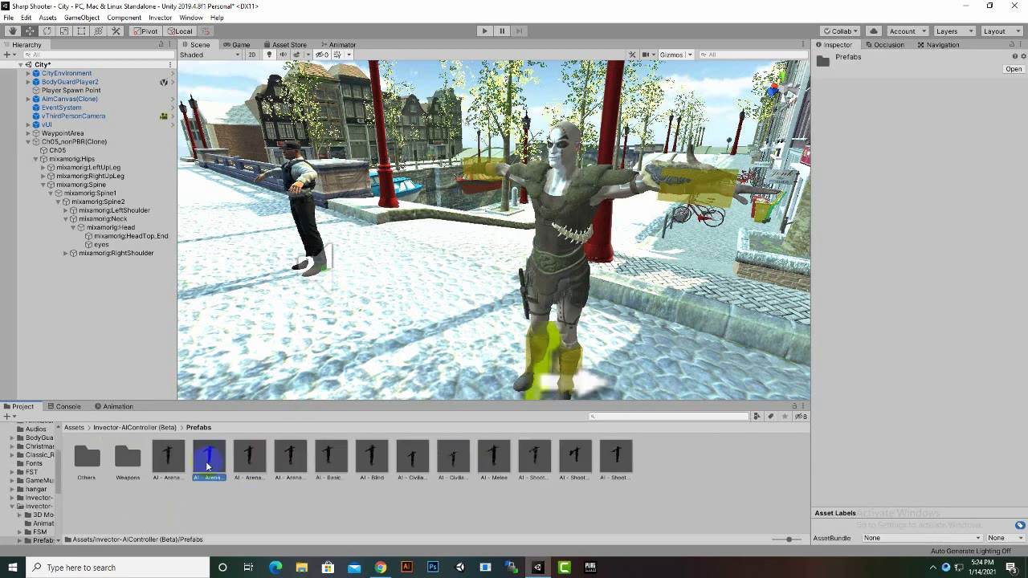
drag(207, 464, 123, 466)
click(123, 468)
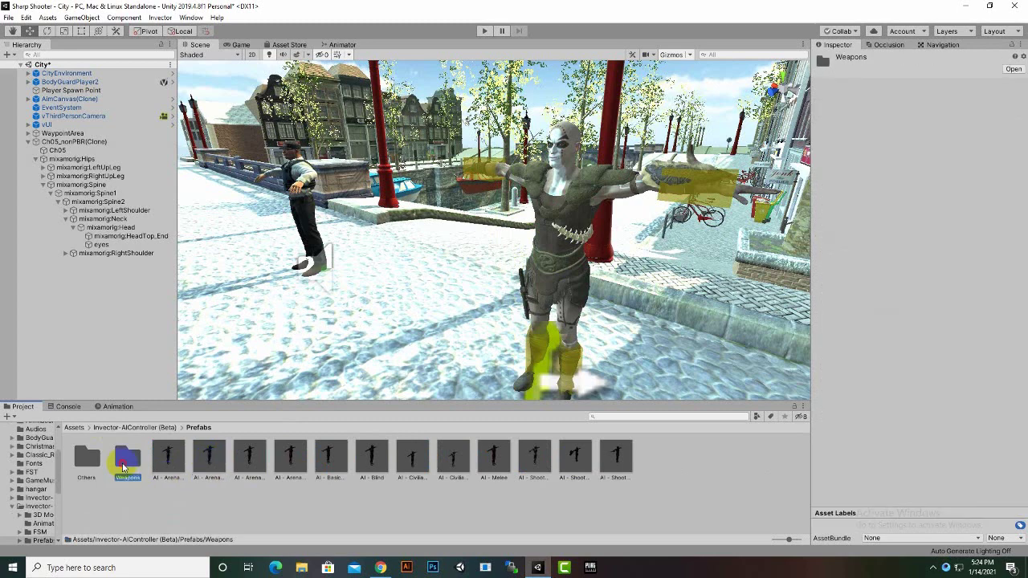
double_click(127, 459)
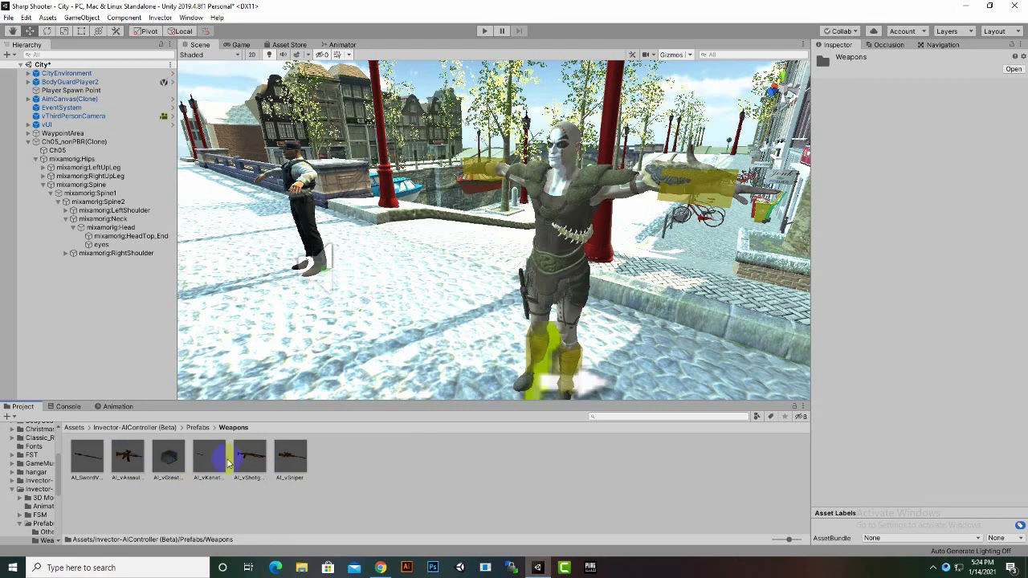
Place the AI_SwordV_long and AI_vGreatShield prefabs on the ground beside the enemy in the scene.
click(90, 470)
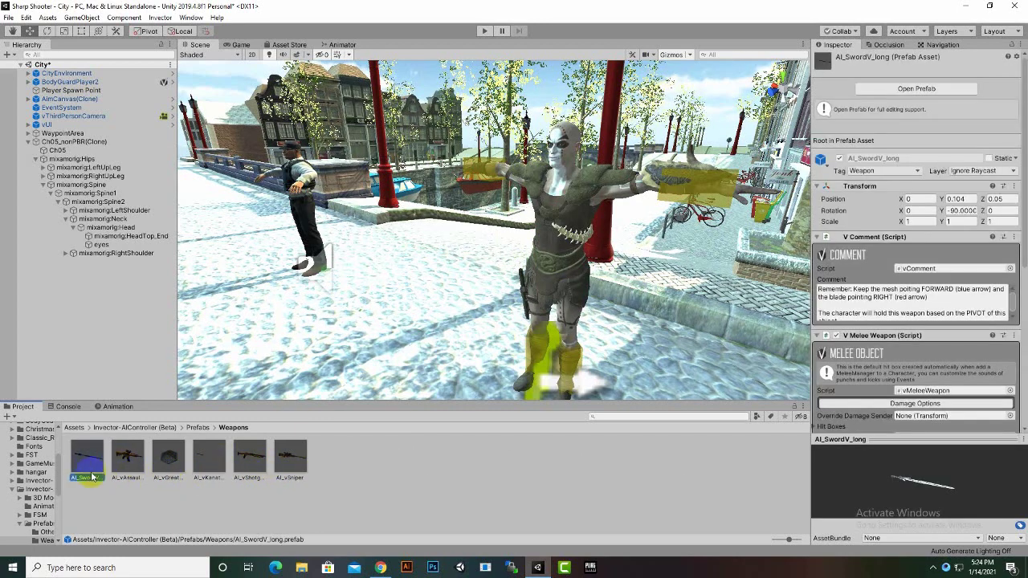
click(170, 466)
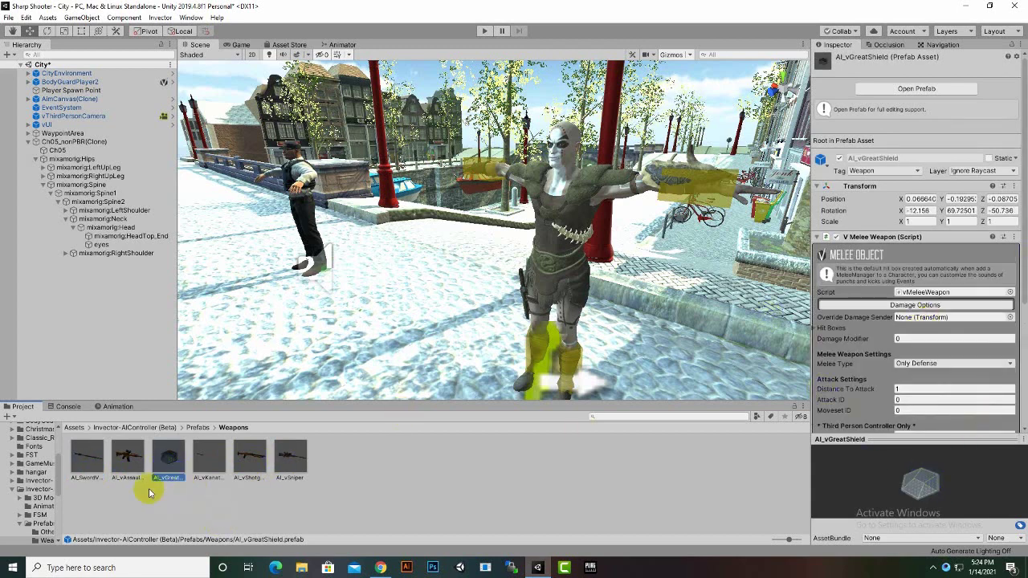
click(89, 464)
drag(89, 463, 392, 326)
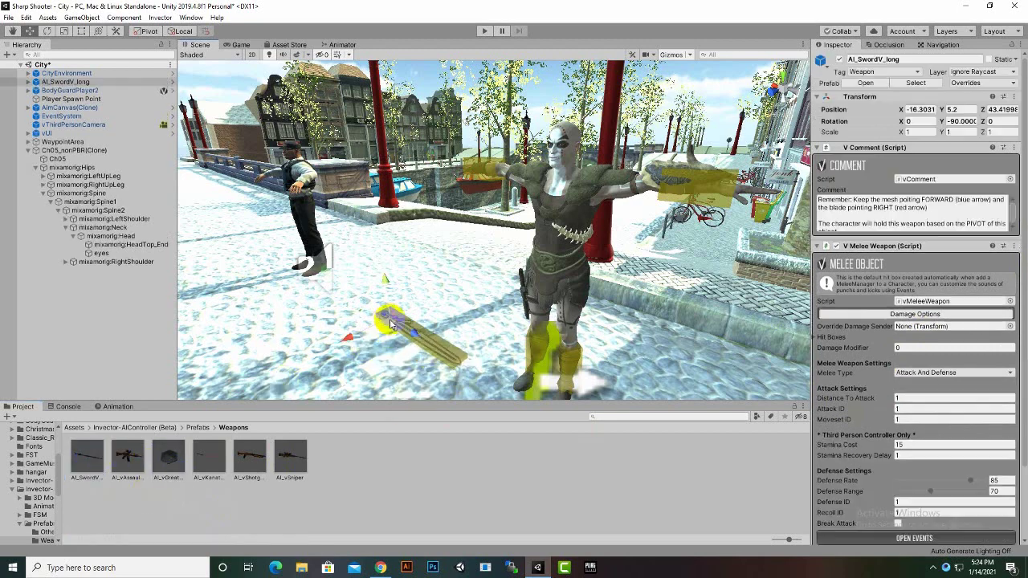
drag(175, 468, 484, 353)
scroll(477, 336, down, 3)
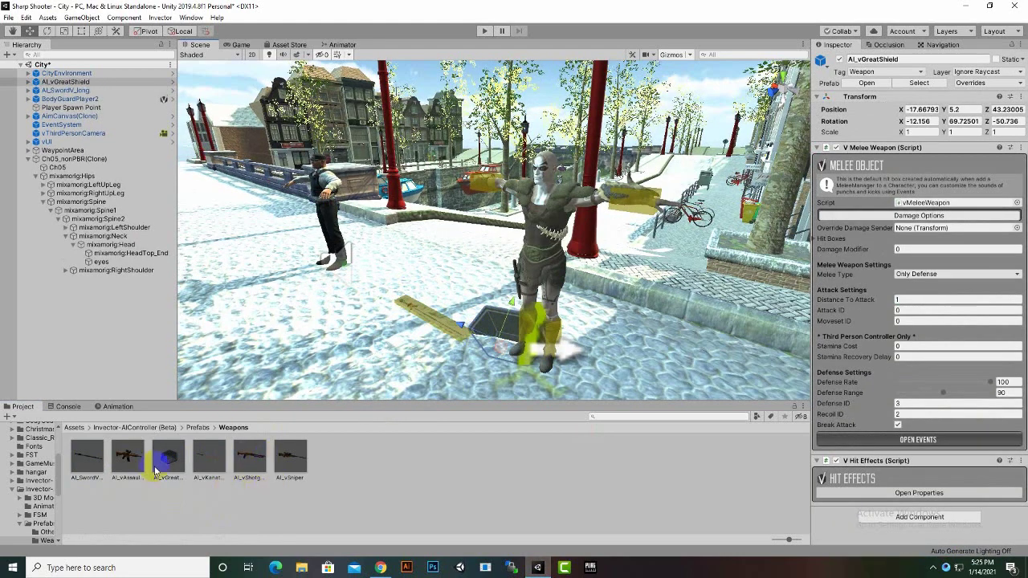
scroll(518, 353, up, 3)
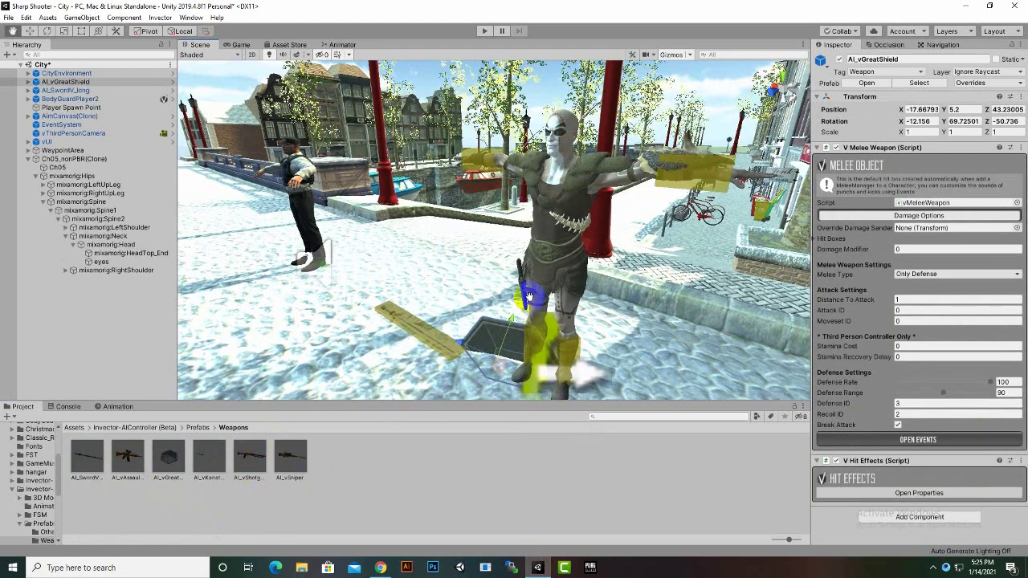
middle_drag(533, 299, 509, 174)
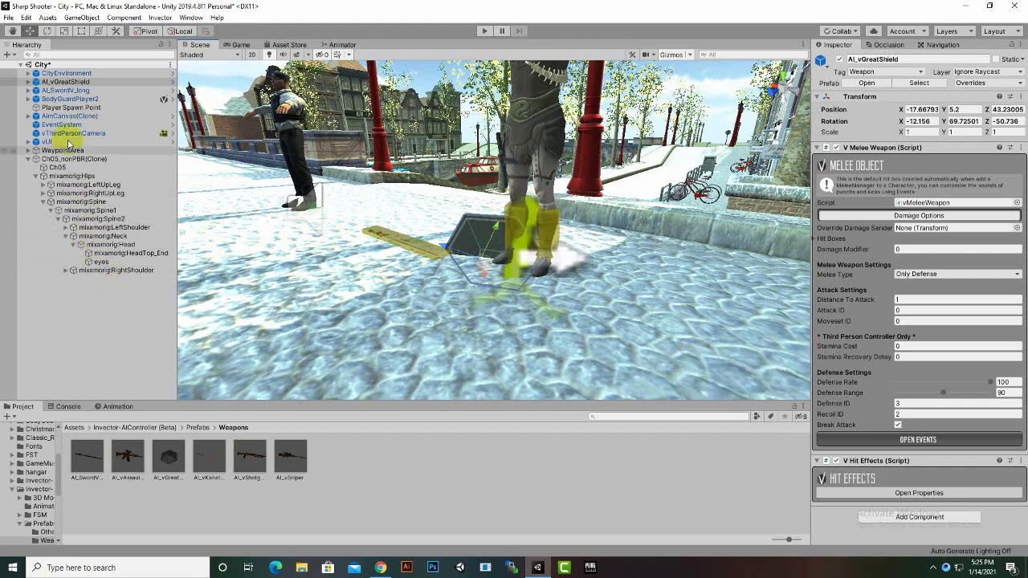
Expand the enemy's right arm bones and make AI_SwordV_long a child of mixamorig:RightForeArm.
click(67, 91)
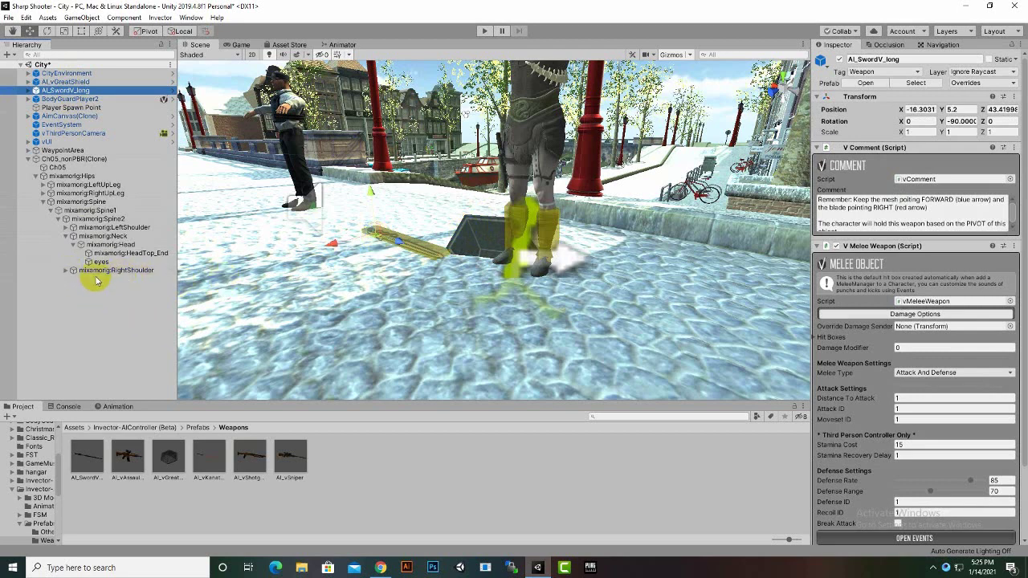
click(65, 271)
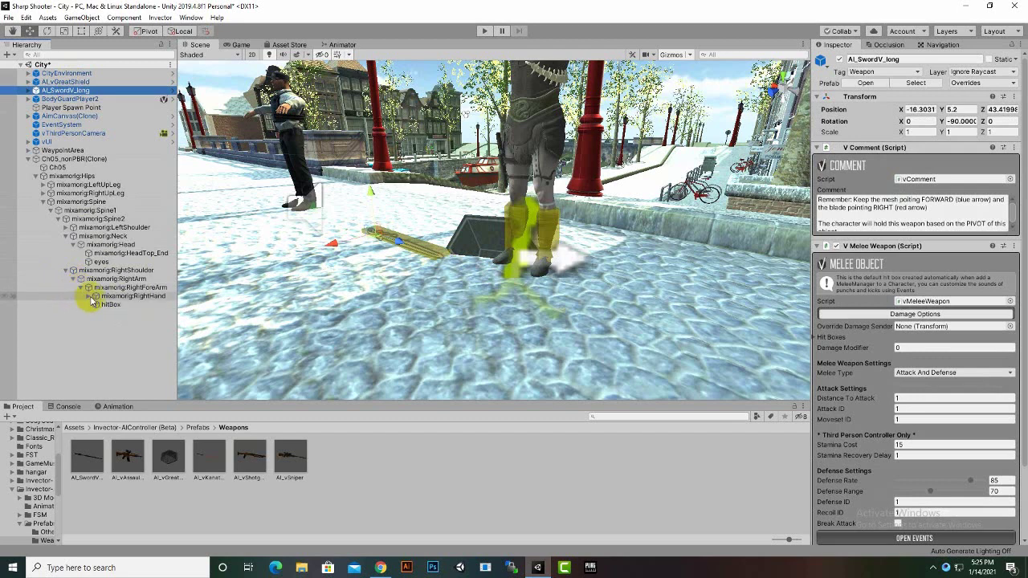
click(89, 295)
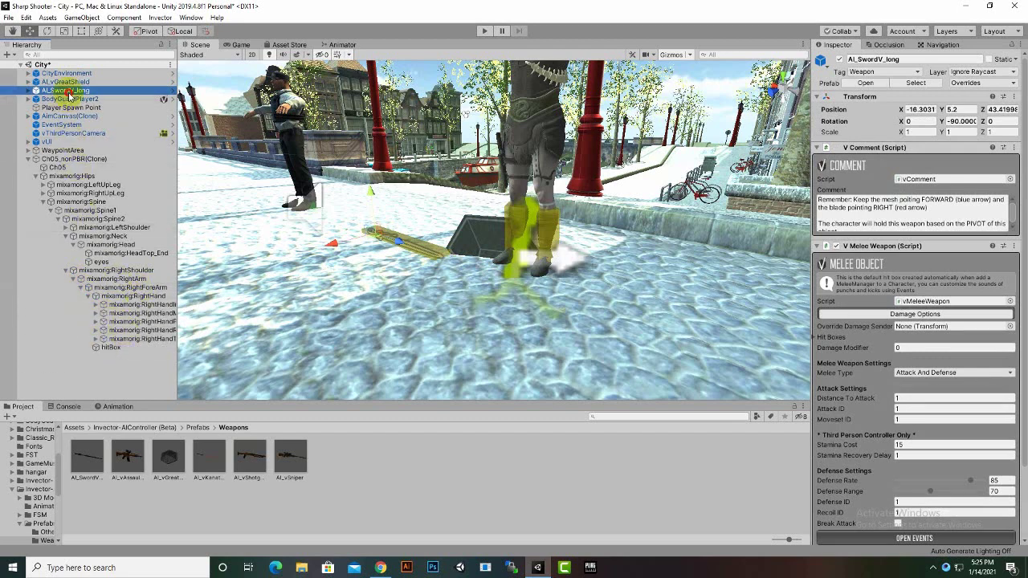
drag(141, 283, 142, 286)
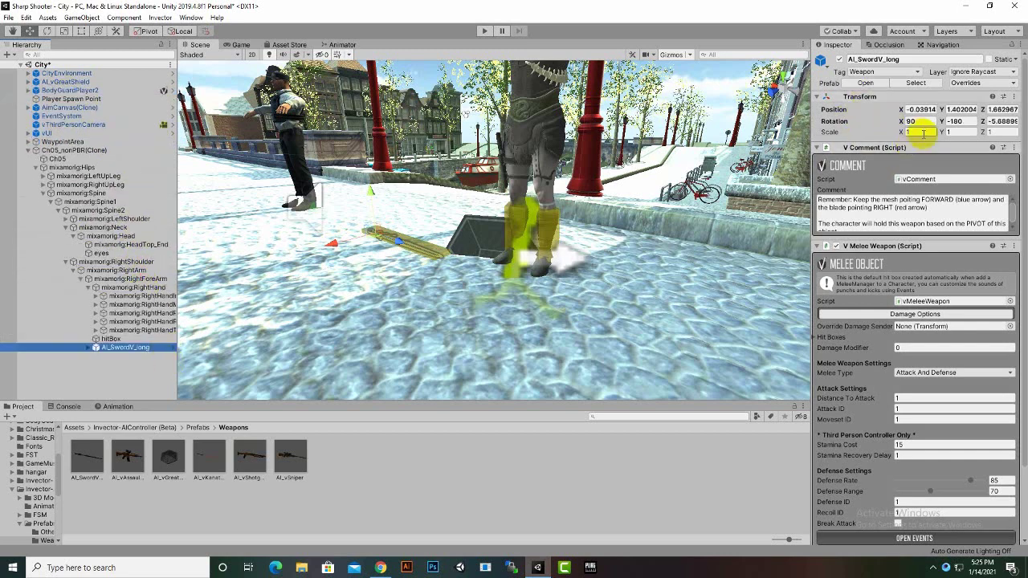
Set the local position of AI_SwordV_long to 0 on X, Y and Z.
click(920, 109)
text(0)
click(951, 109)
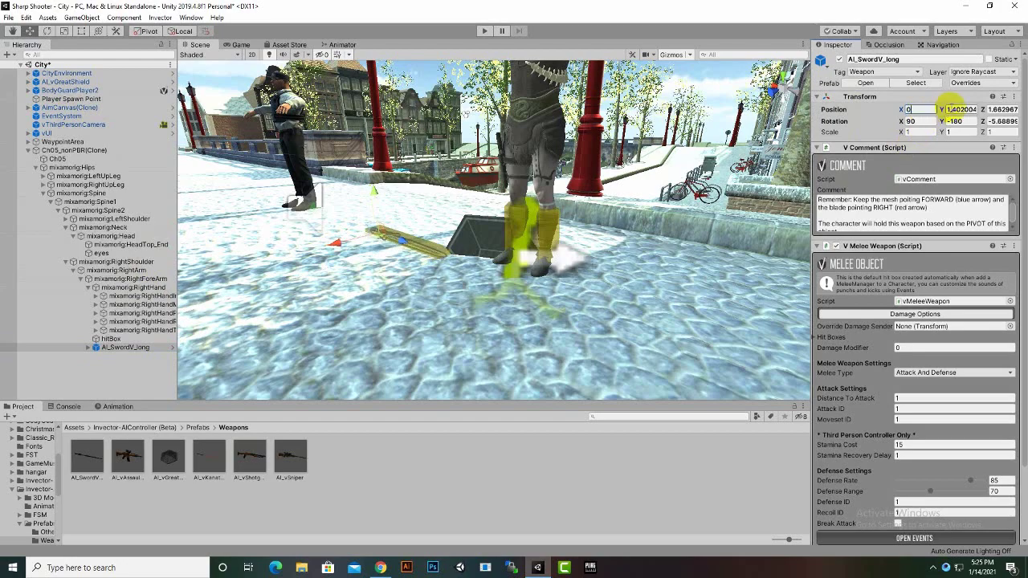
text(0)
click(996, 109)
text(0)
Rotate the sword to point forward from the enemy's right hand, to about X 0.716, Y -84.311, Z 89.998.
scroll(484, 184, down, 6)
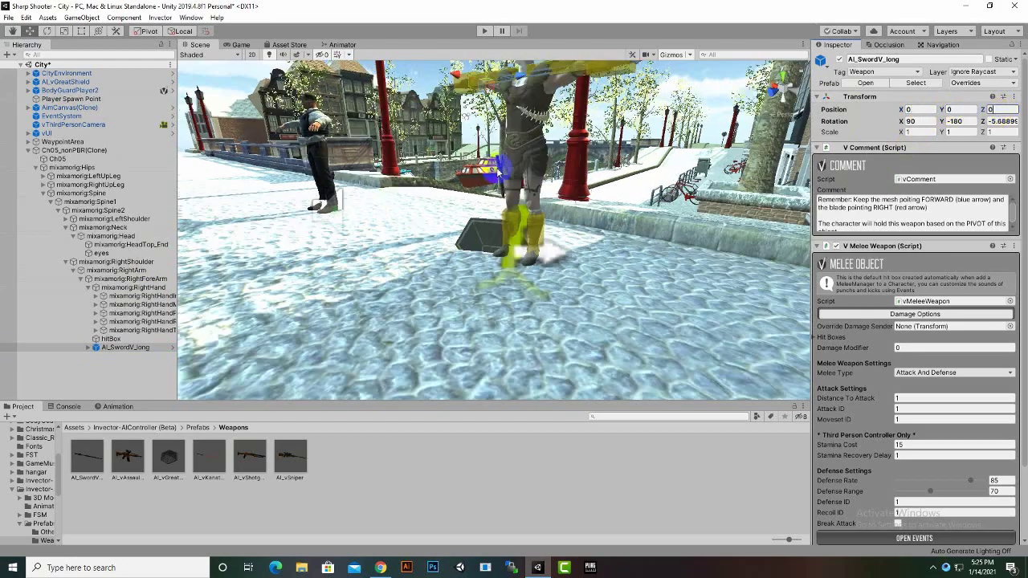
scroll(482, 183, up, 2)
middle_drag(478, 158, 477, 230)
alt+drag(477, 230, 514, 193)
click(48, 33)
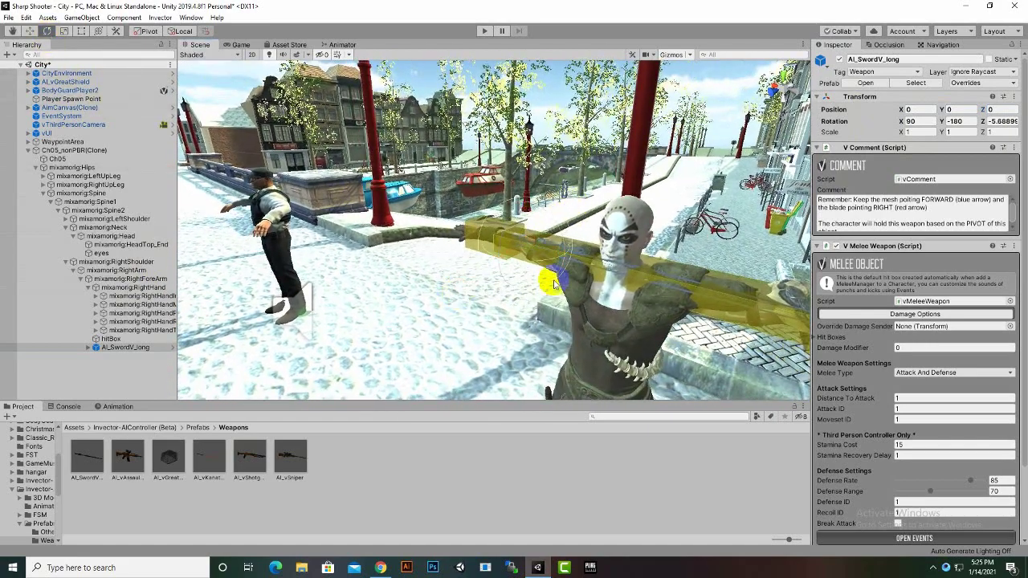
drag(544, 265, 434, 268)
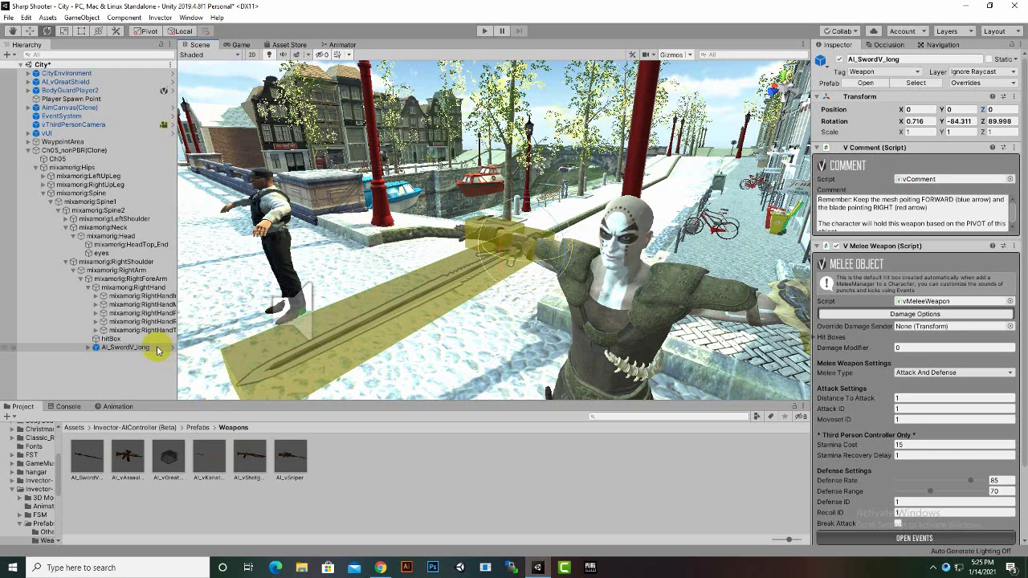
Make AI_SwordV_long a child of mixamorig:RightHand and move its handle into the palm, at about X -0.004, Y 0.113, Z 0.002.
drag(158, 350, 160, 293)
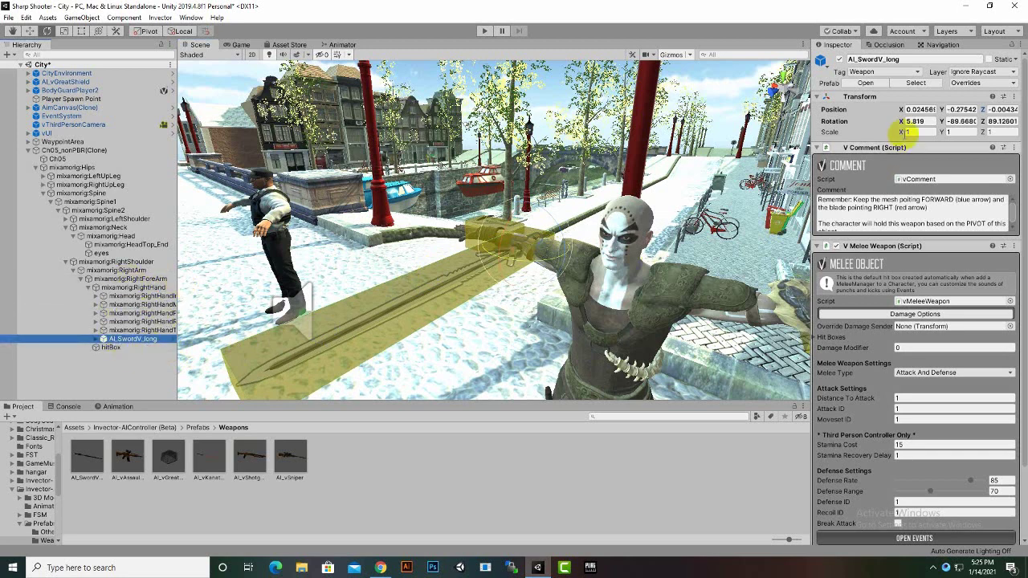
click(915, 110)
click(432, 281)
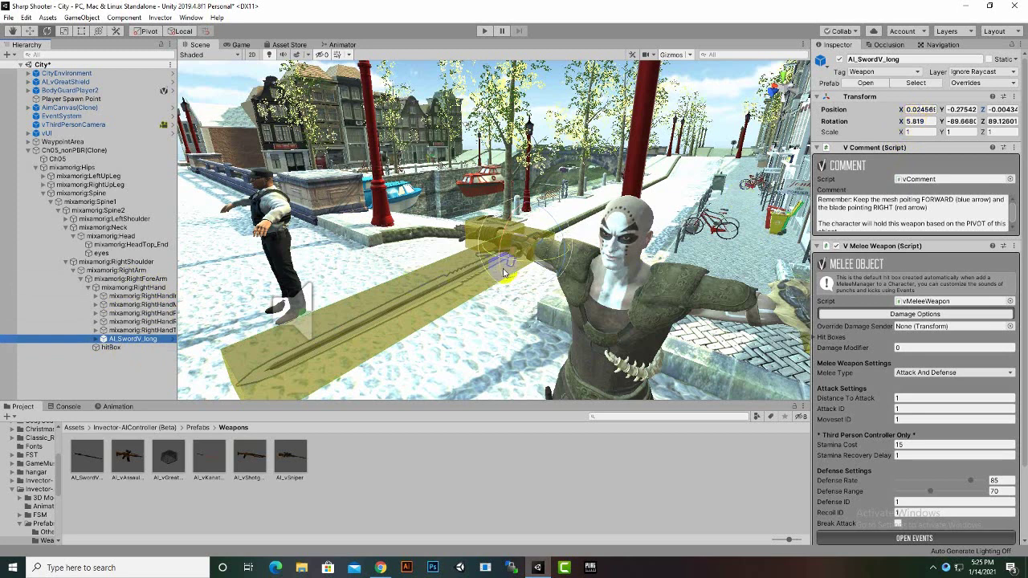
click(29, 30)
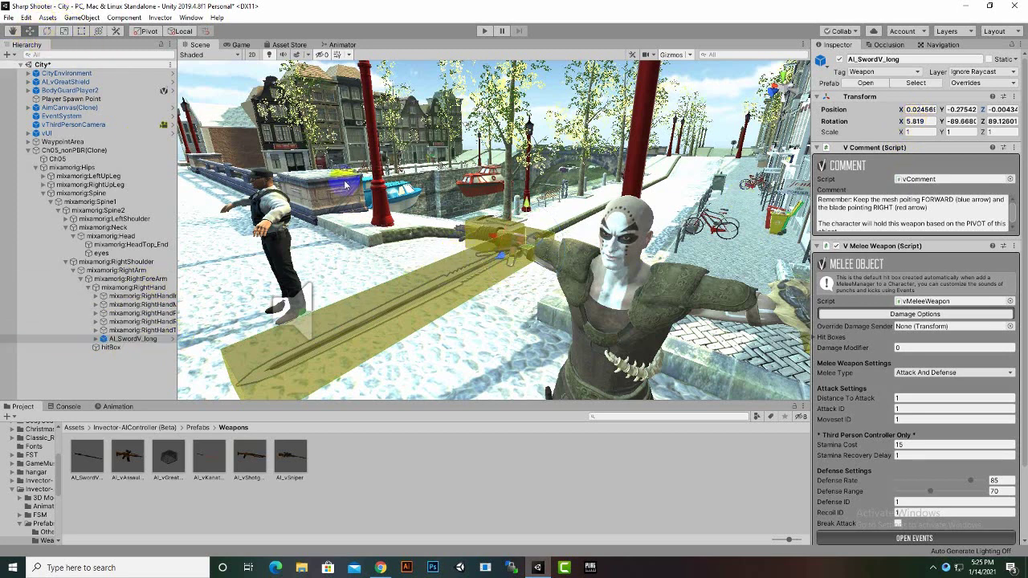
drag(497, 260, 665, 304)
drag(461, 257, 392, 273)
Fine-tune the sword's placement in the right hand from several angles, to about X -0.005, Y 0.124, Z 0.015.
alt+drag(325, 292, 494, 301)
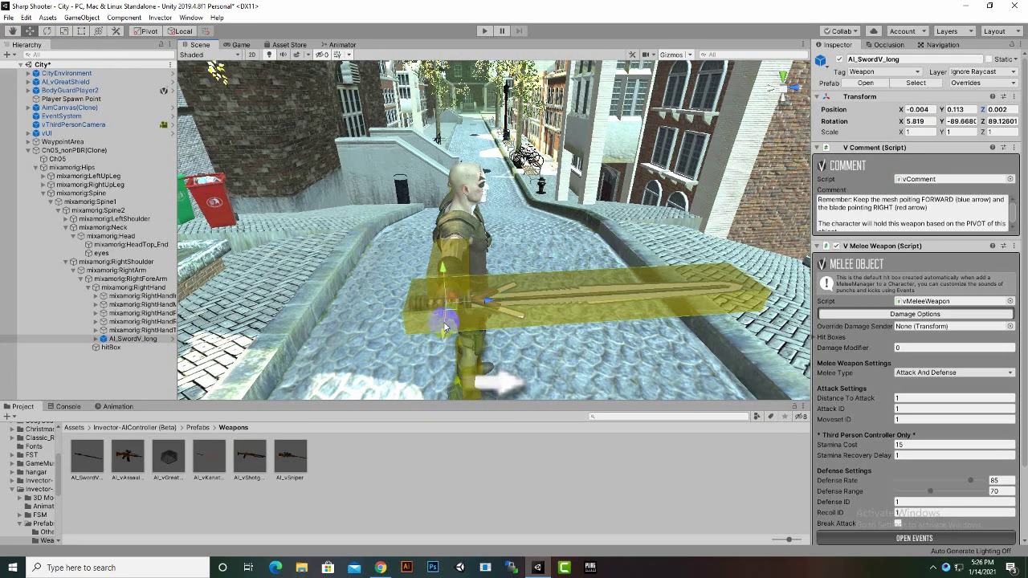
scroll(448, 317, up, 1)
scroll(460, 304, down, 1)
middle_drag(495, 302, 506, 286)
alt+drag(505, 287, 395, 362)
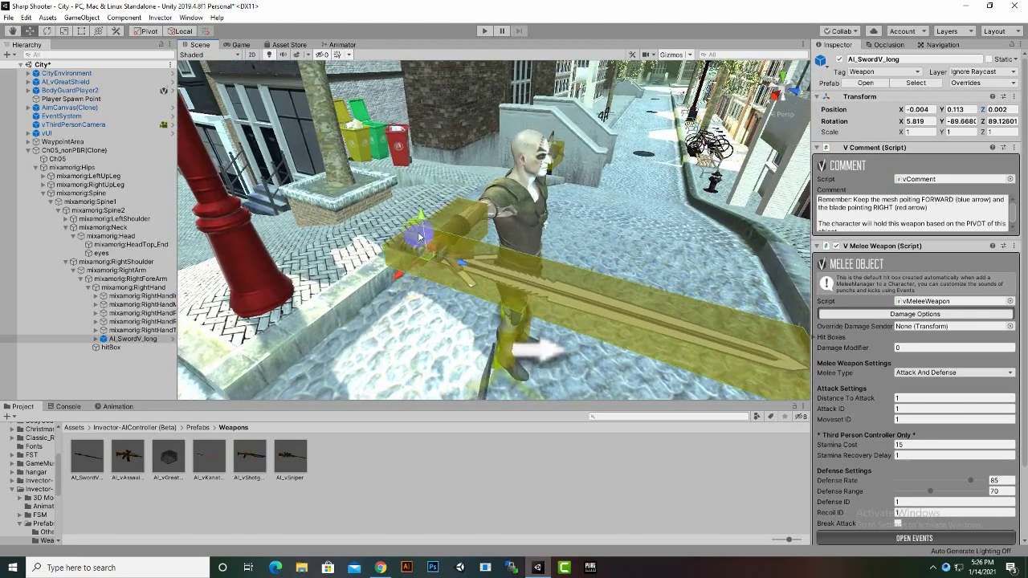
drag(422, 220, 423, 224)
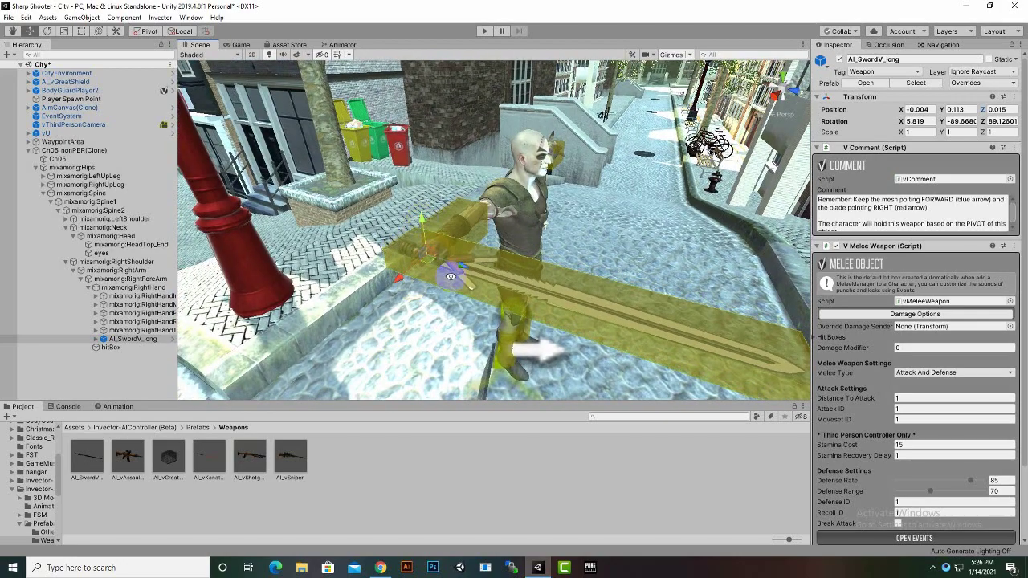
alt+drag(454, 275, 223, 325)
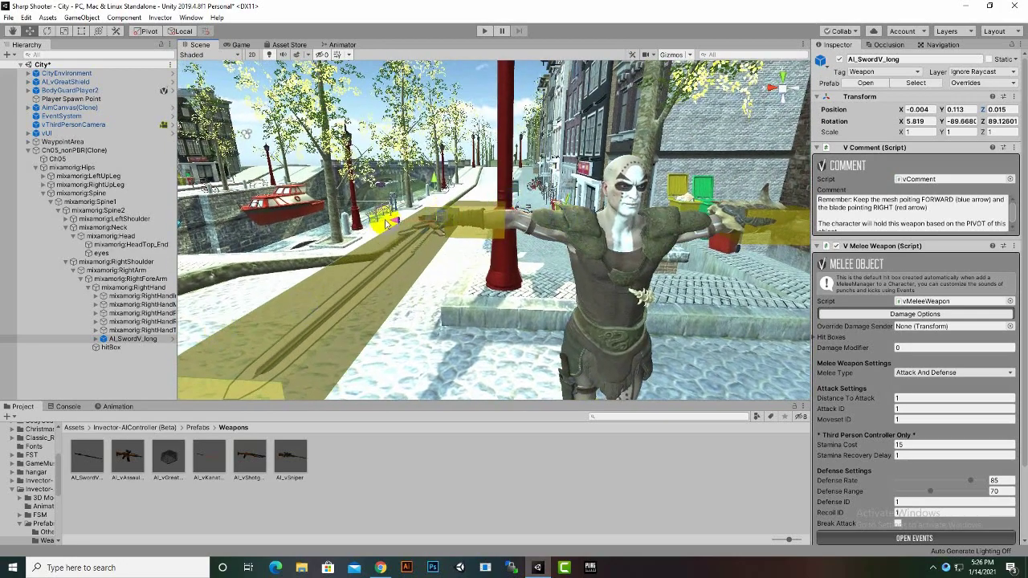
drag(387, 218, 393, 223)
scroll(393, 223, down, 5)
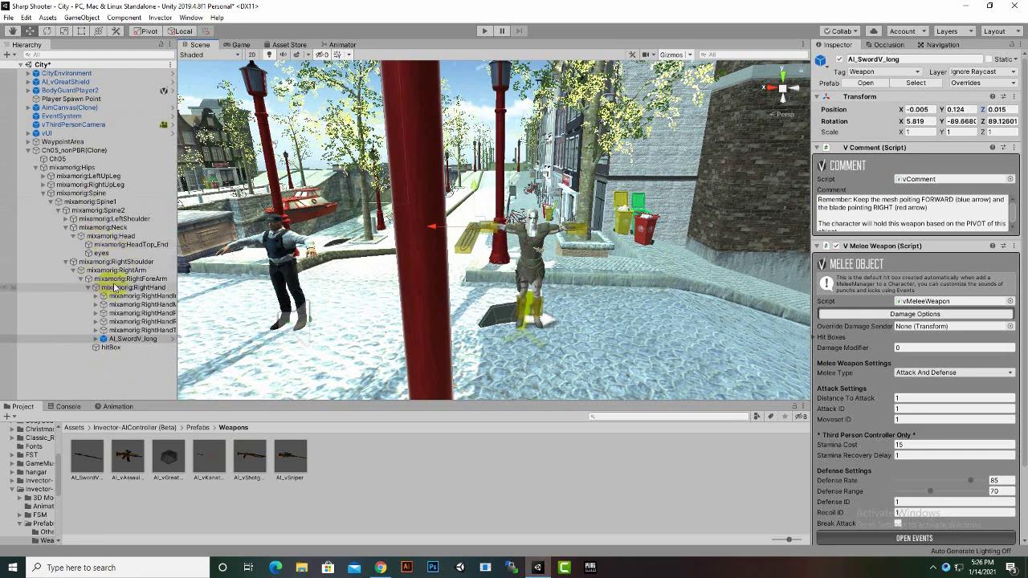
Expand the enemy's left arm bones and make AI_vGreatShield a child of mixamorig:LeftHand.
click(64, 223)
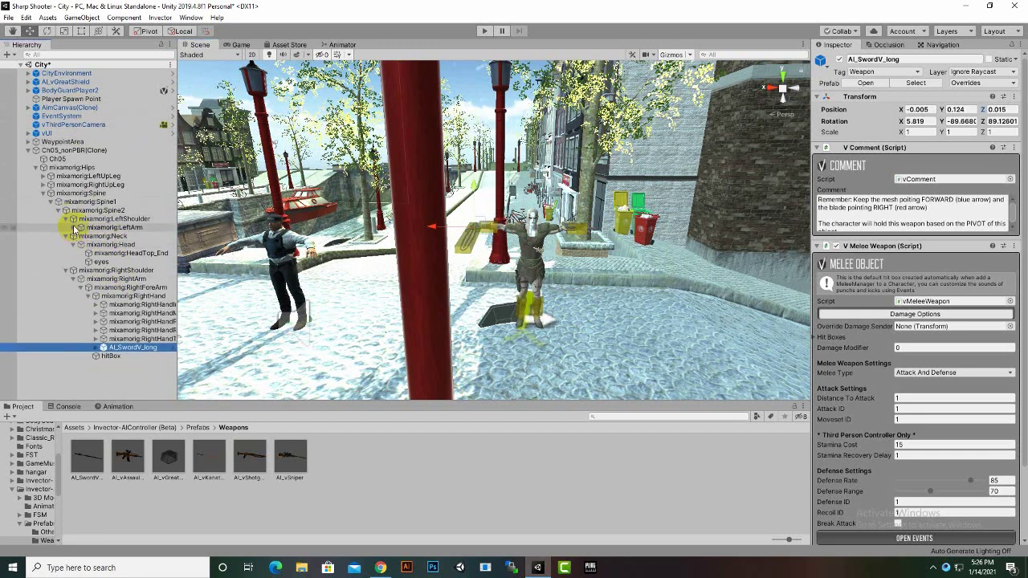
click(81, 228)
click(80, 235)
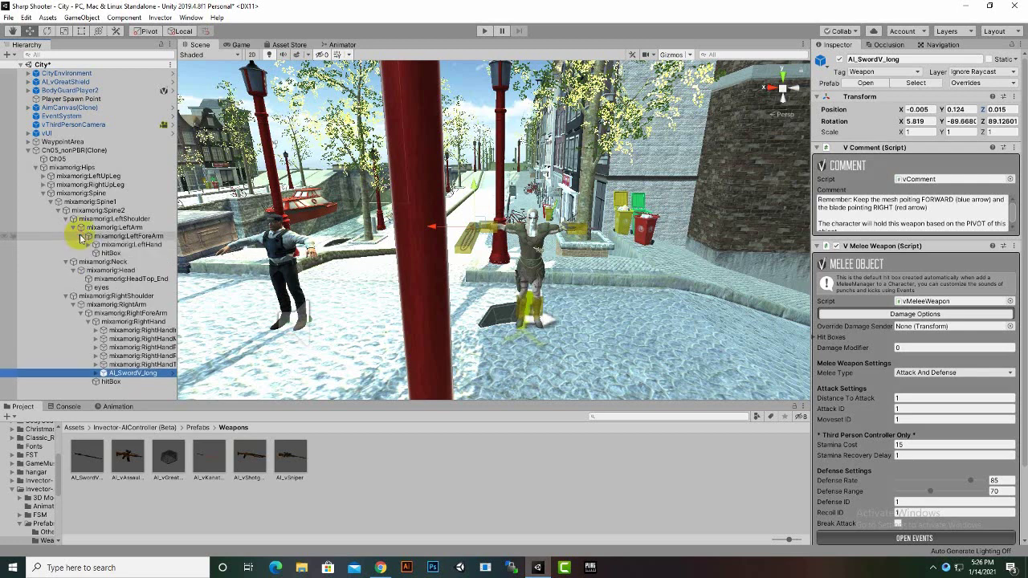
click(88, 244)
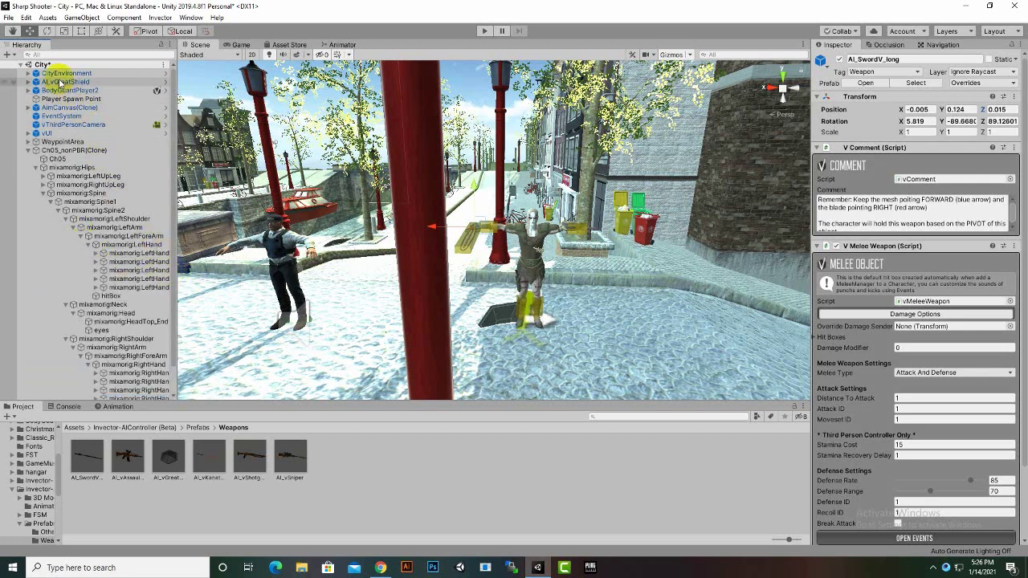
drag(59, 82, 140, 244)
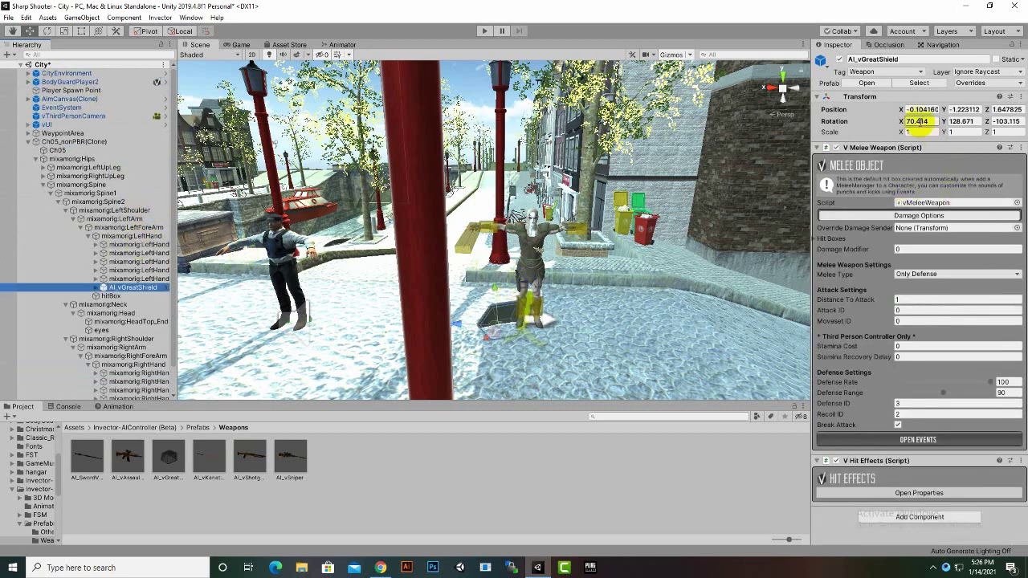
Set the local position of AI_vGreatShield to 0 on X, Y and Z.
click(921, 110)
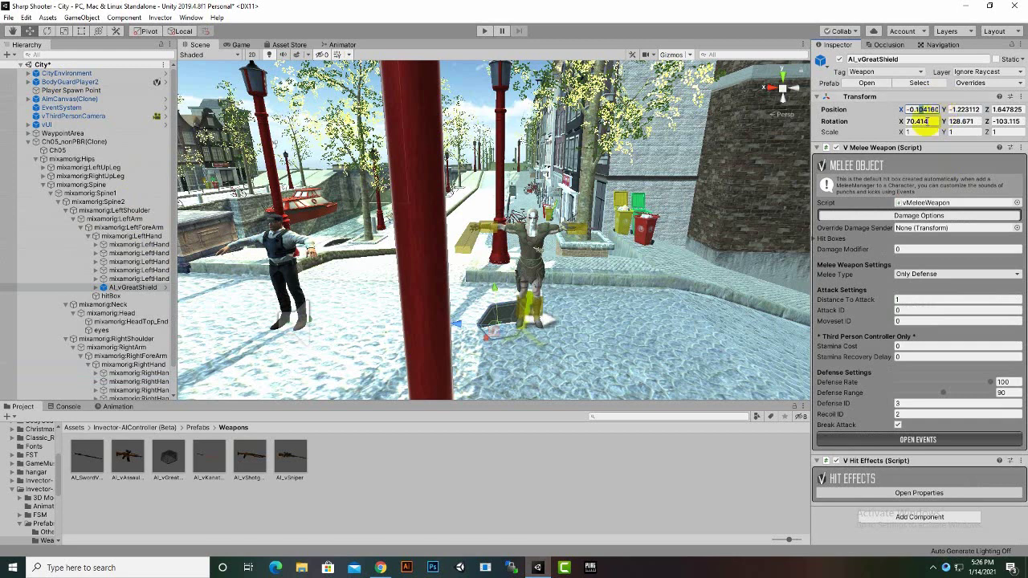
text(0)
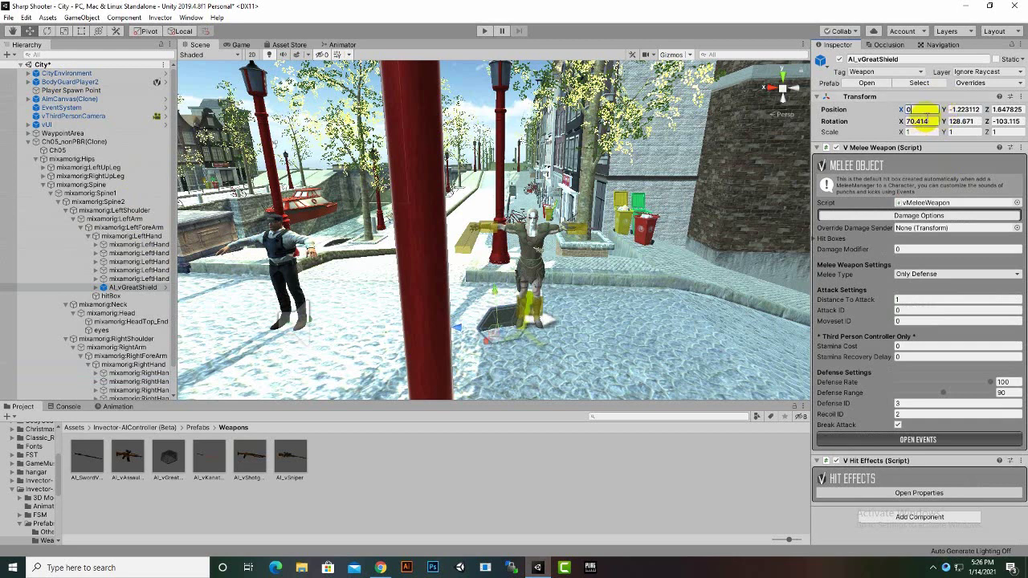
click(960, 110)
text(0)
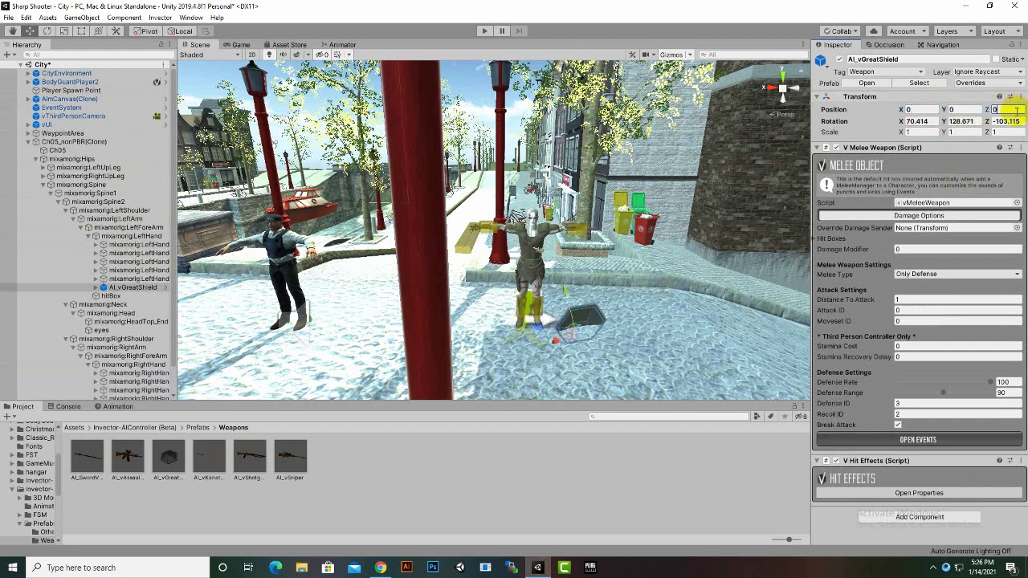
click(1016, 110)
text(0)
Rotate the shield about its Z axis to about -191.44 so it lies flat along the enemy's left arm.
scroll(586, 215, up, 4)
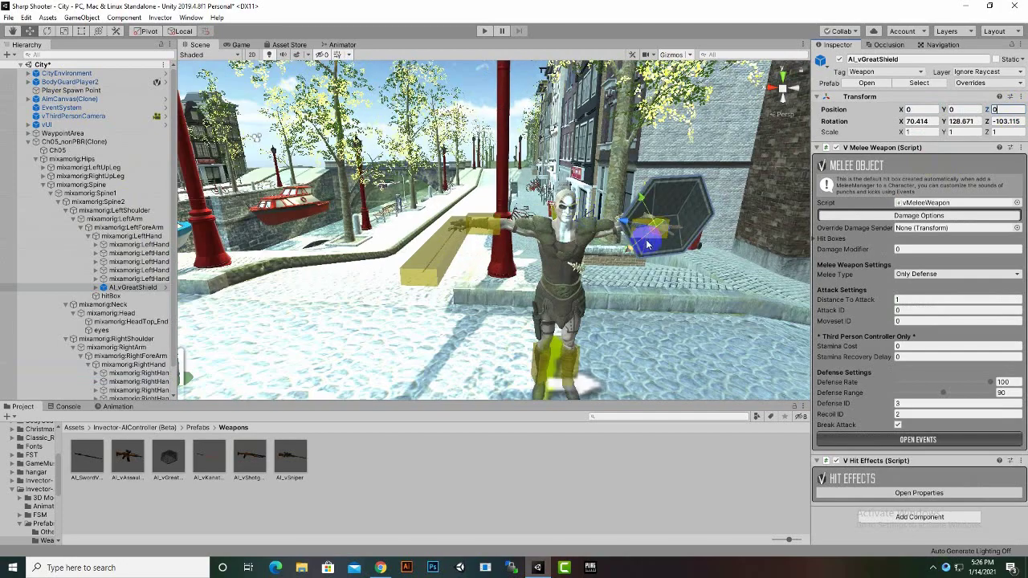
alt+drag(673, 218, 455, 284)
middle_drag(538, 281, 524, 230)
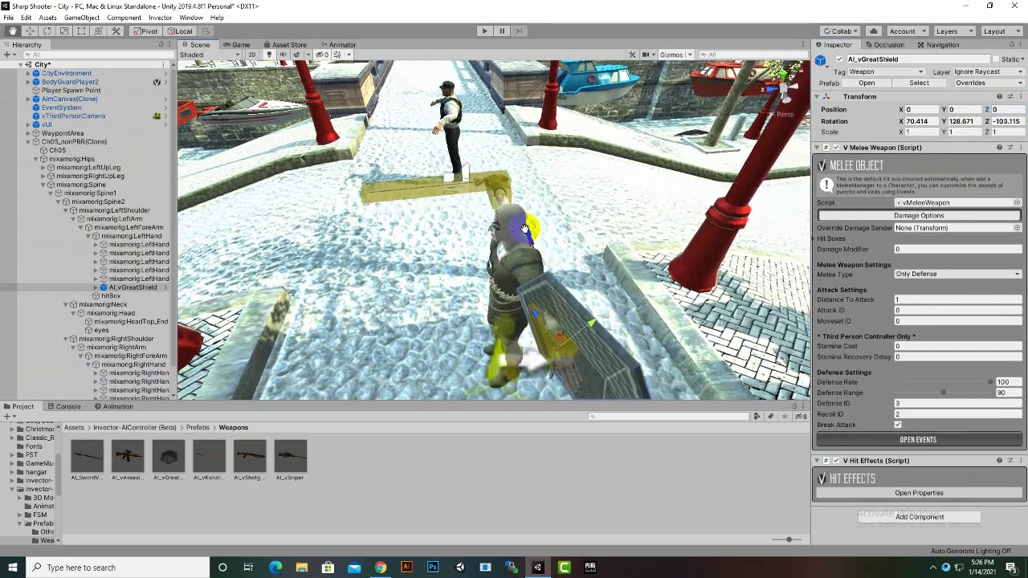
alt+drag(523, 228, 450, 227)
click(46, 31)
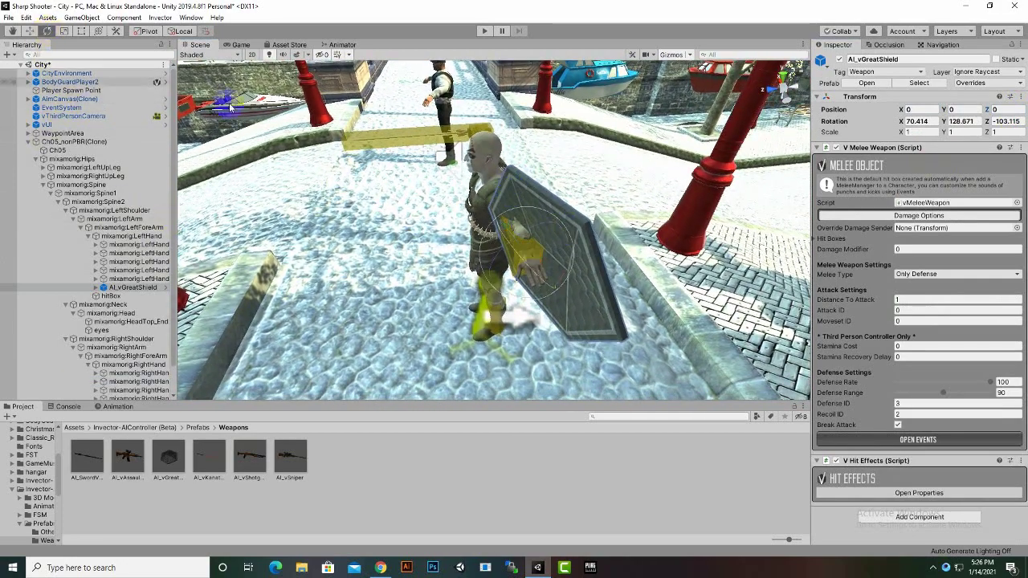
drag(488, 266, 477, 228)
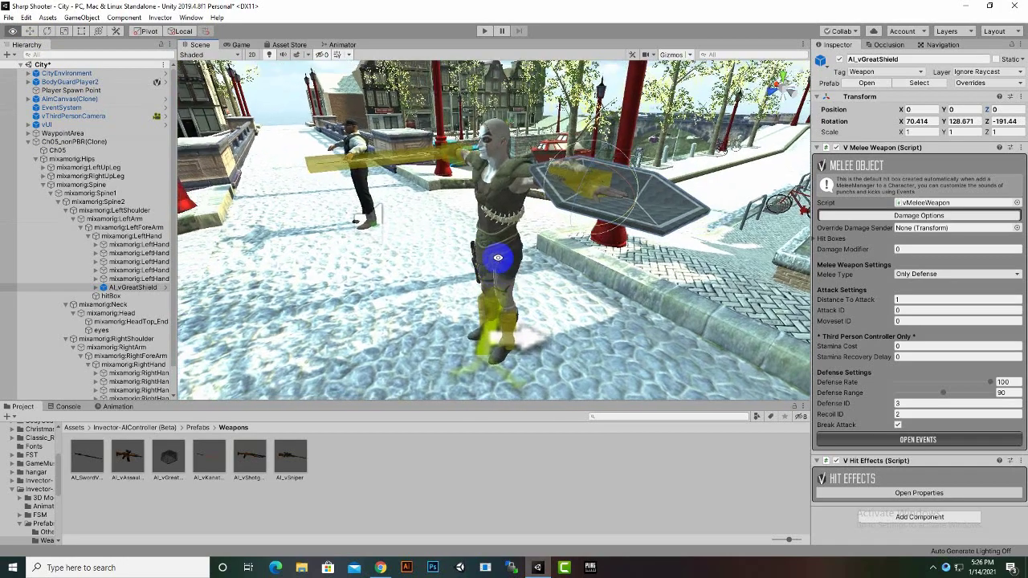
Move the shield against the outside of the left arm, to about X 0.122, Y 0.001, Z -0.101.
click(30, 34)
drag(593, 214, 476, 171)
alt+drag(583, 252, 511, 154)
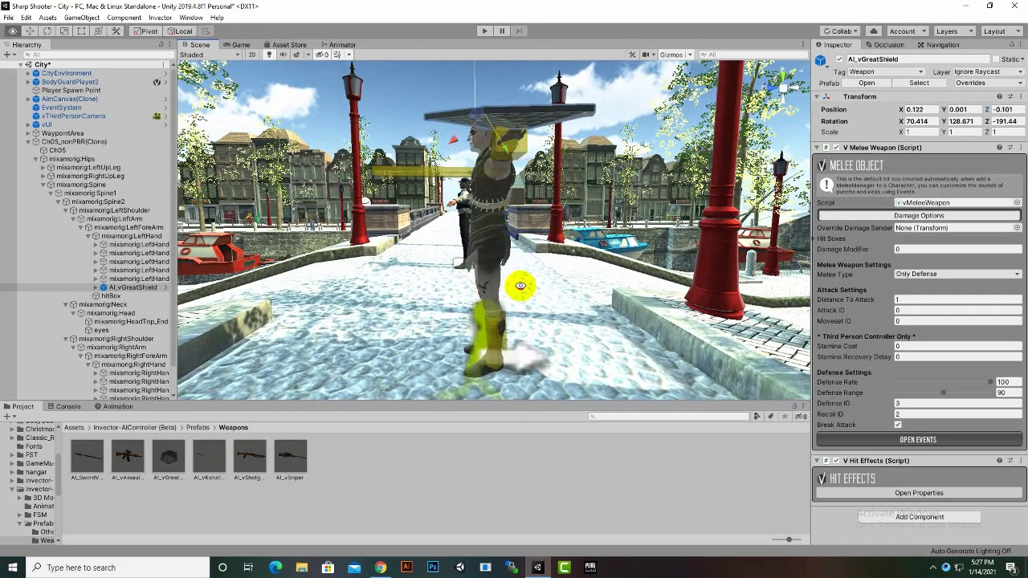
alt+drag(523, 286, 627, 311)
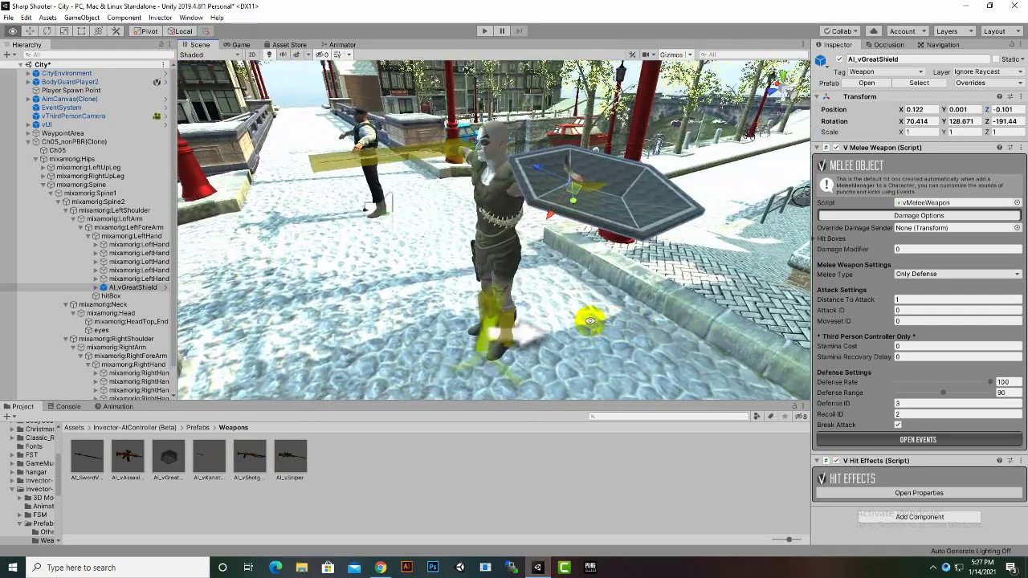
Play-test the scene to check how the enemy fights with the sword and shield, and stop the game.
click(484, 31)
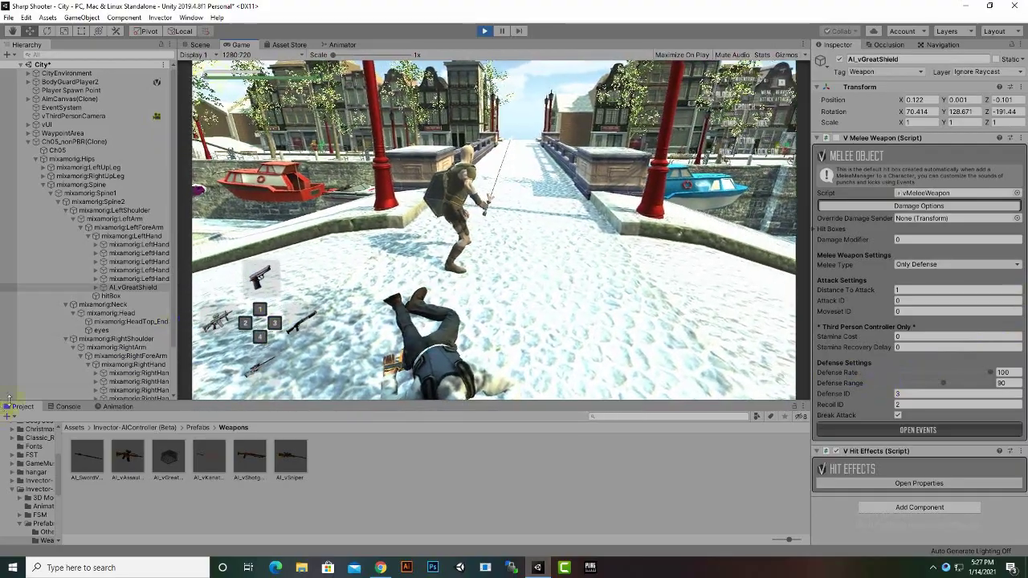
click(350, 233)
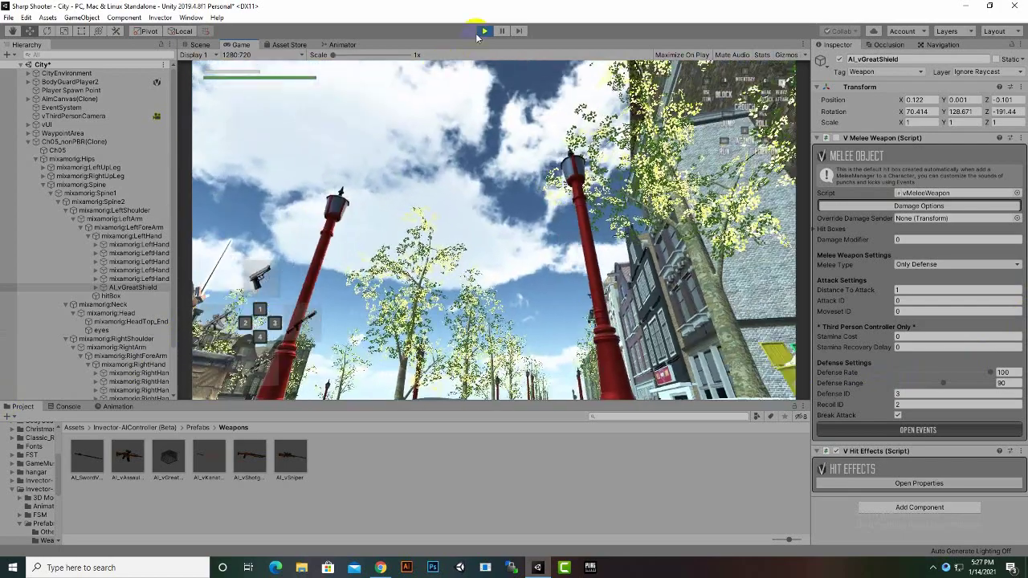
click(483, 32)
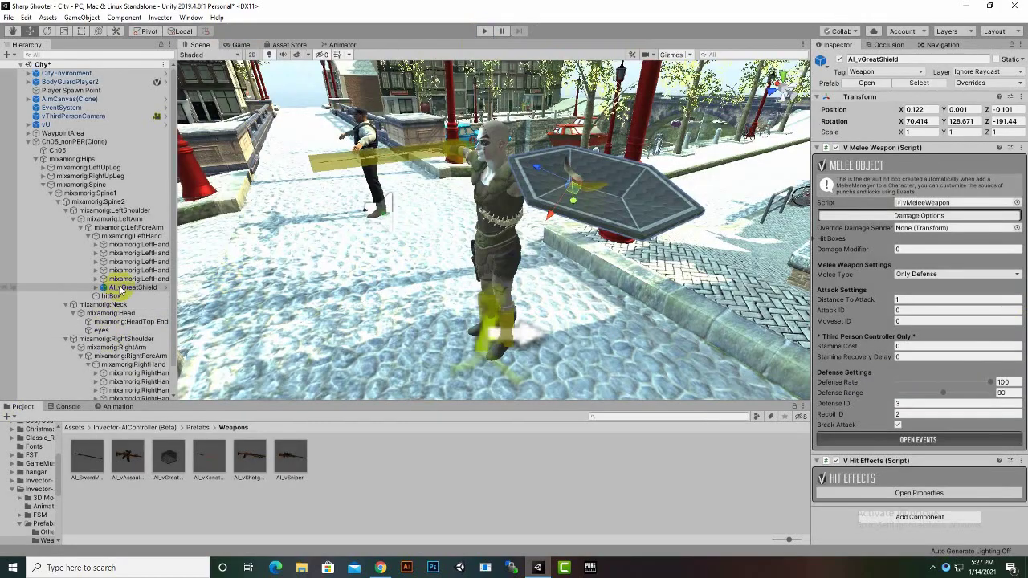
Frame the enemy's sword in the scene, expand AI_SwordV_long and its Components, and select the SwordV_long object inside.
click(129, 288)
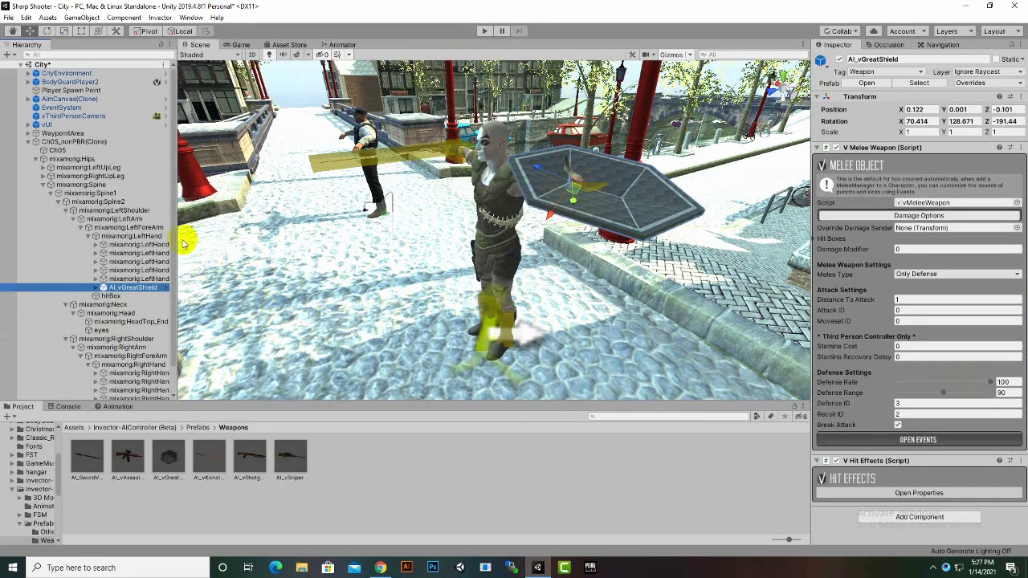
scroll(135, 291, down, 1)
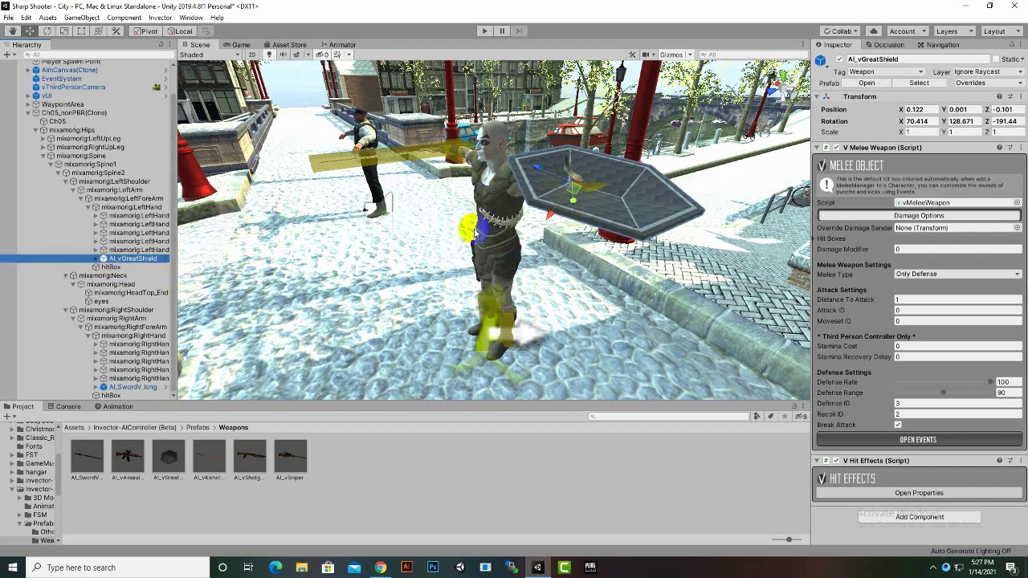
click(608, 210)
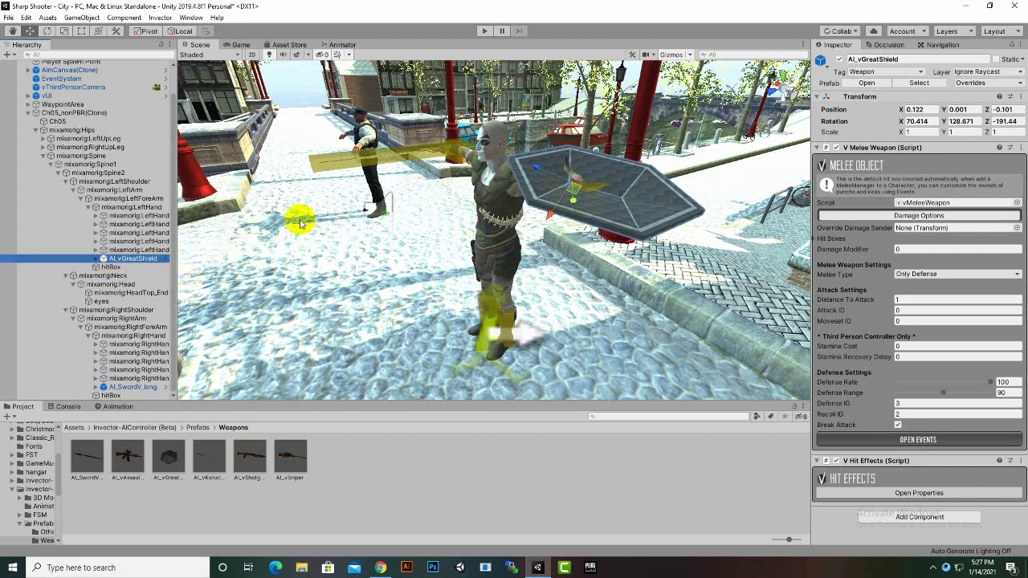
click(399, 160)
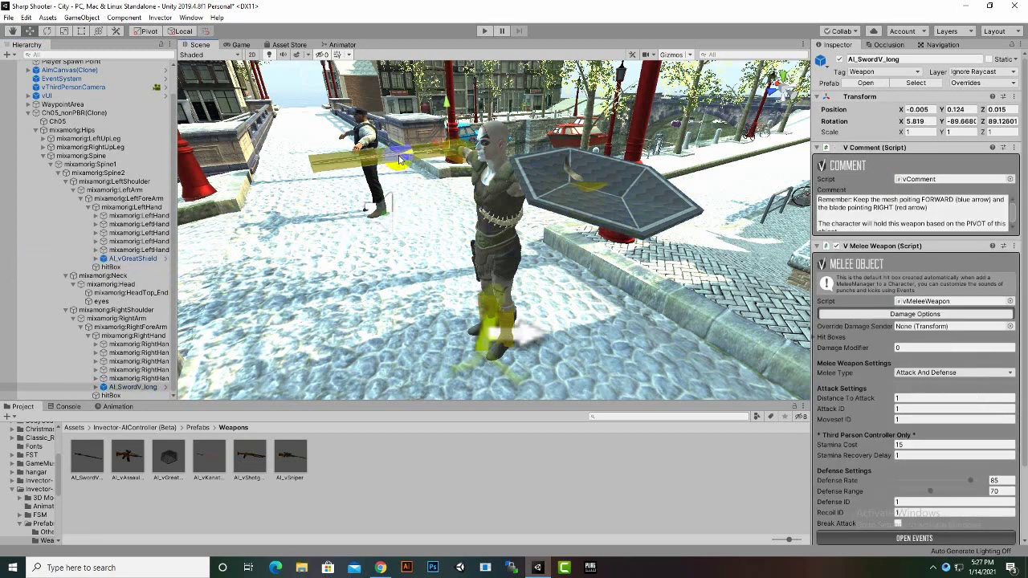
key(f)
scroll(551, 251, up, 2)
scroll(570, 246, down, 2)
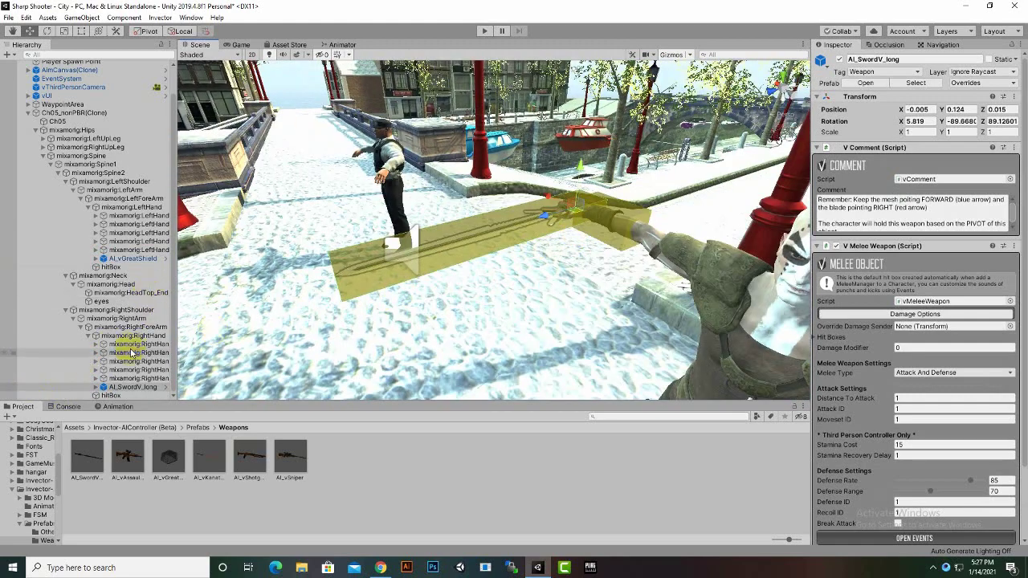
click(95, 387)
scroll(128, 348, down, 1)
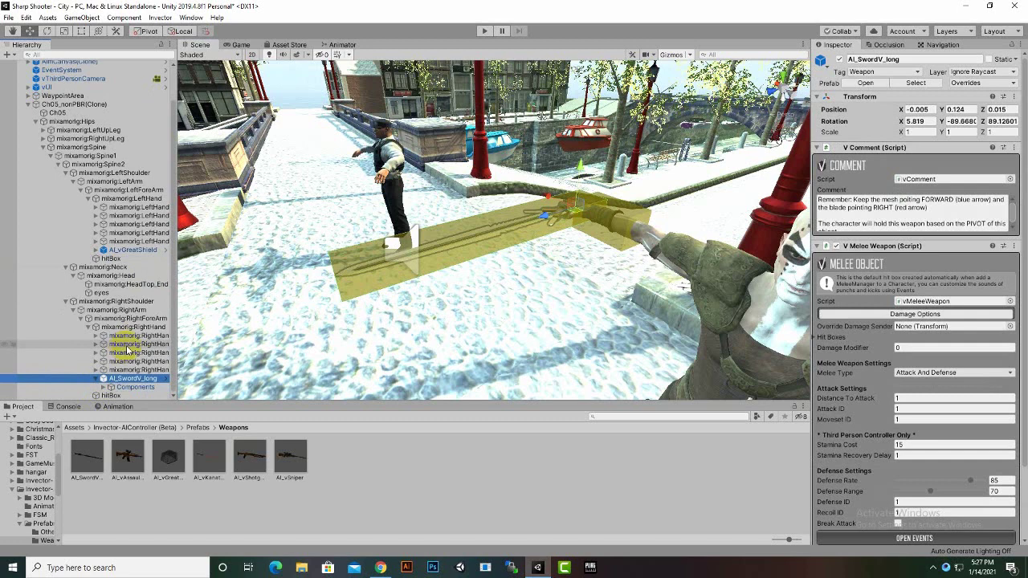
click(104, 387)
click(138, 386)
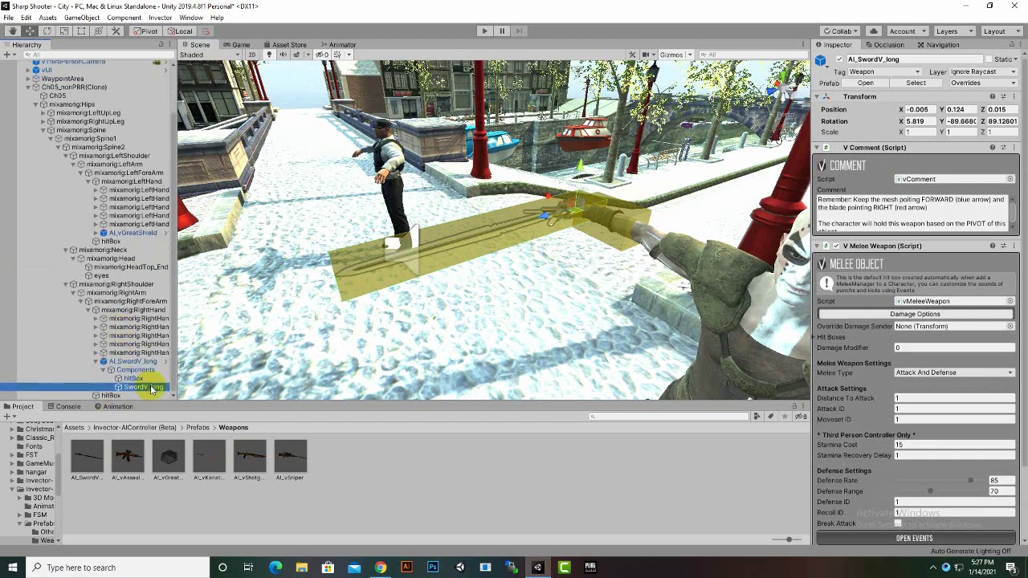
Switch the SwordV_long object off and back on to check the sword mesh in the enemy's hand.
click(839, 60)
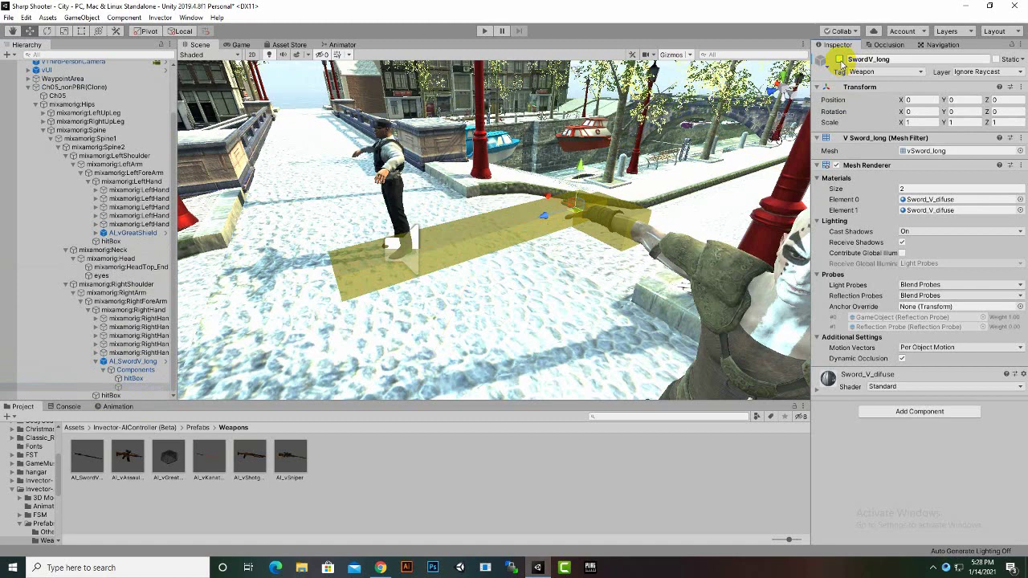
click(839, 60)
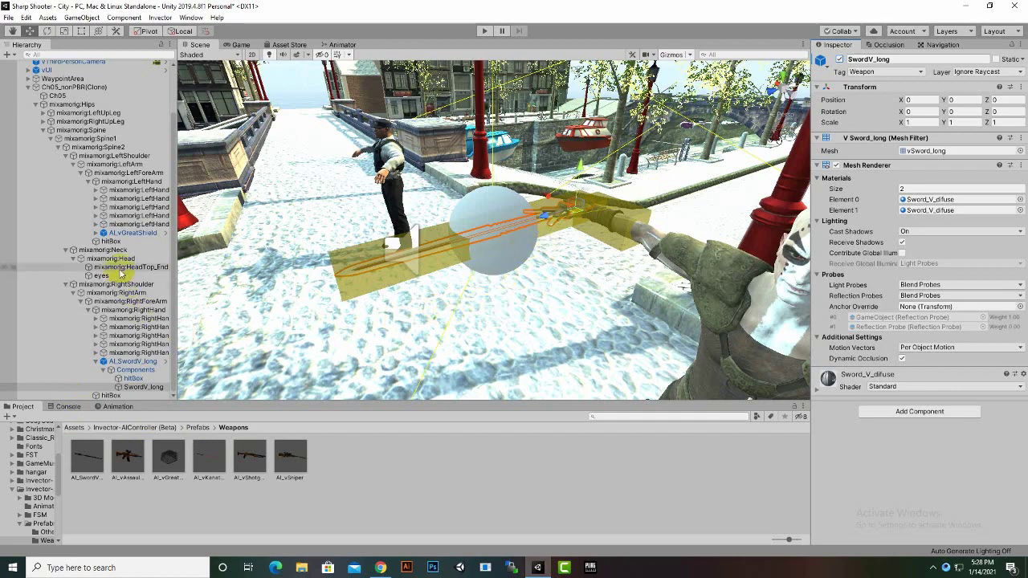
scroll(358, 294, down, 5)
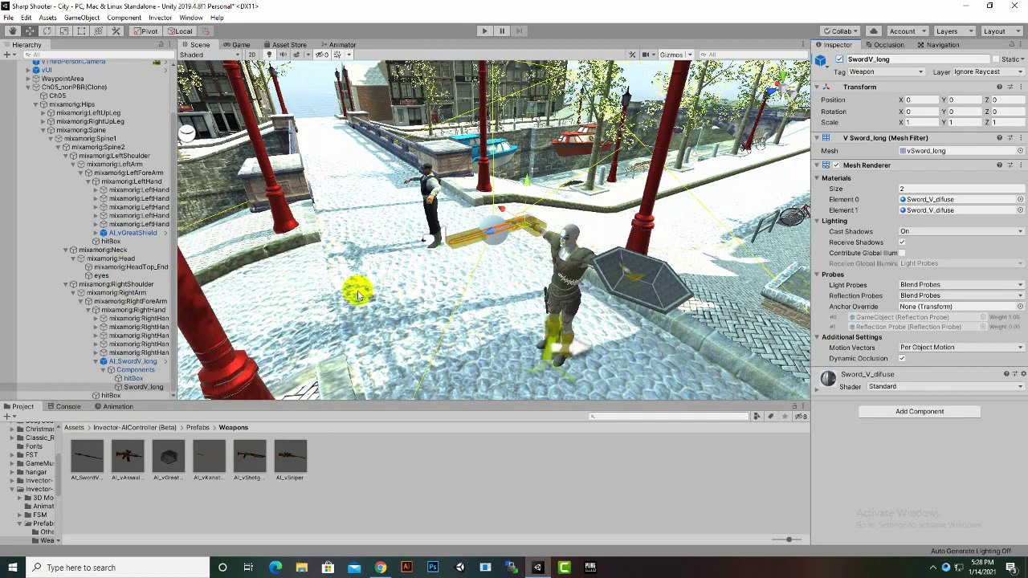
Select the Ch05_nonPBR(Clone) enemy with its AI Melee Controller in view and open the project's root Assets folder.
click(128, 361)
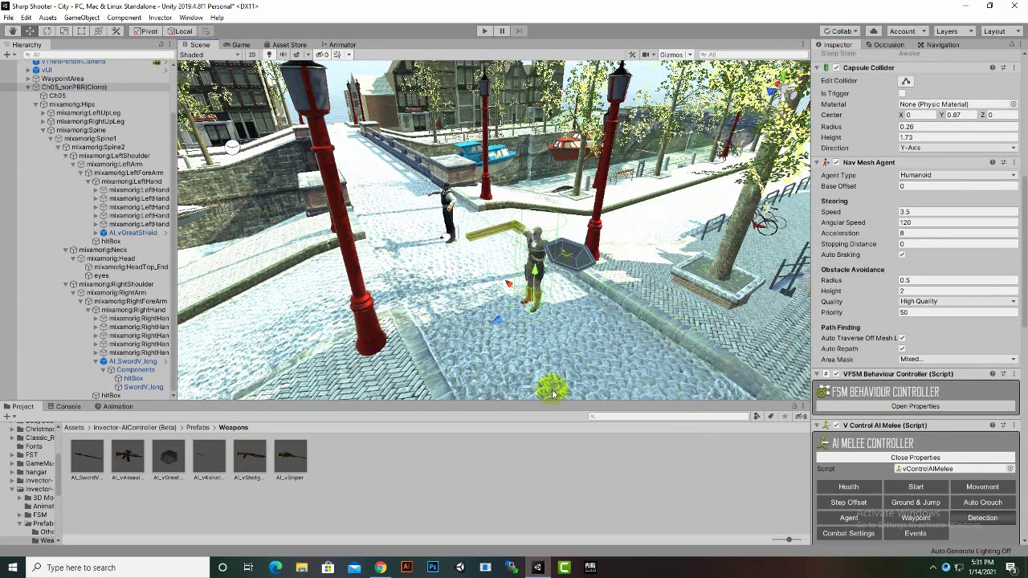
click(75, 427)
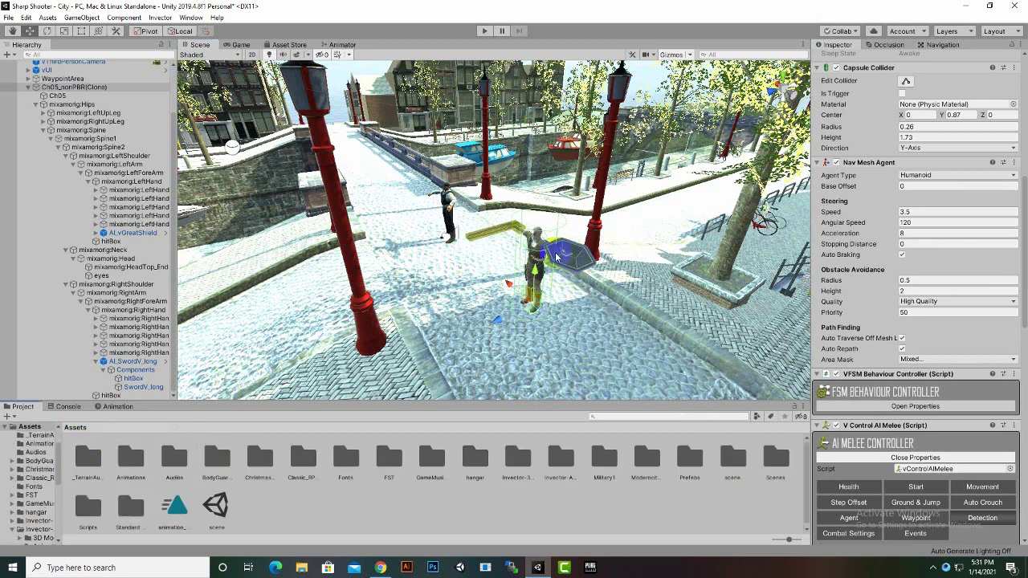
click(827, 490)
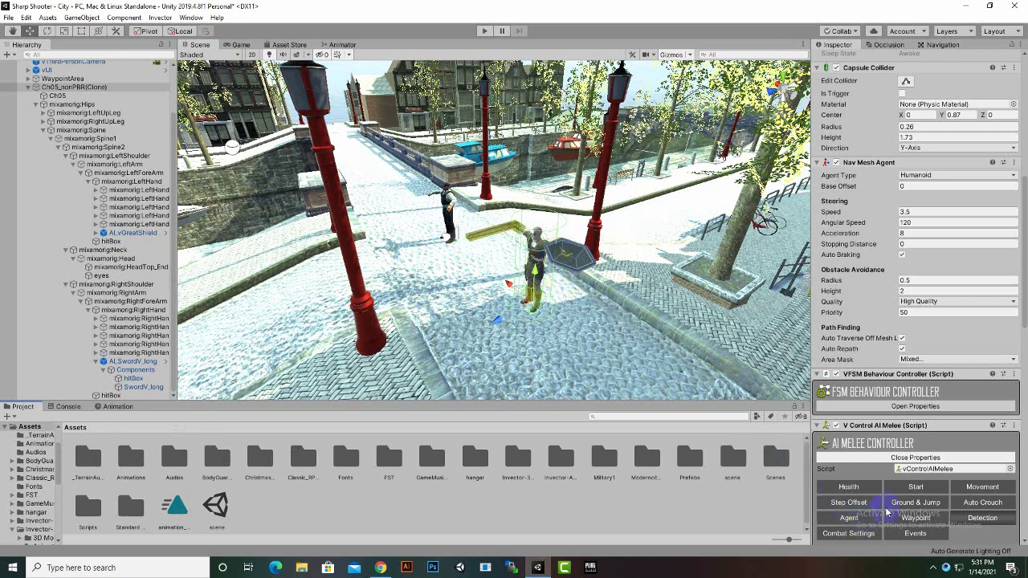